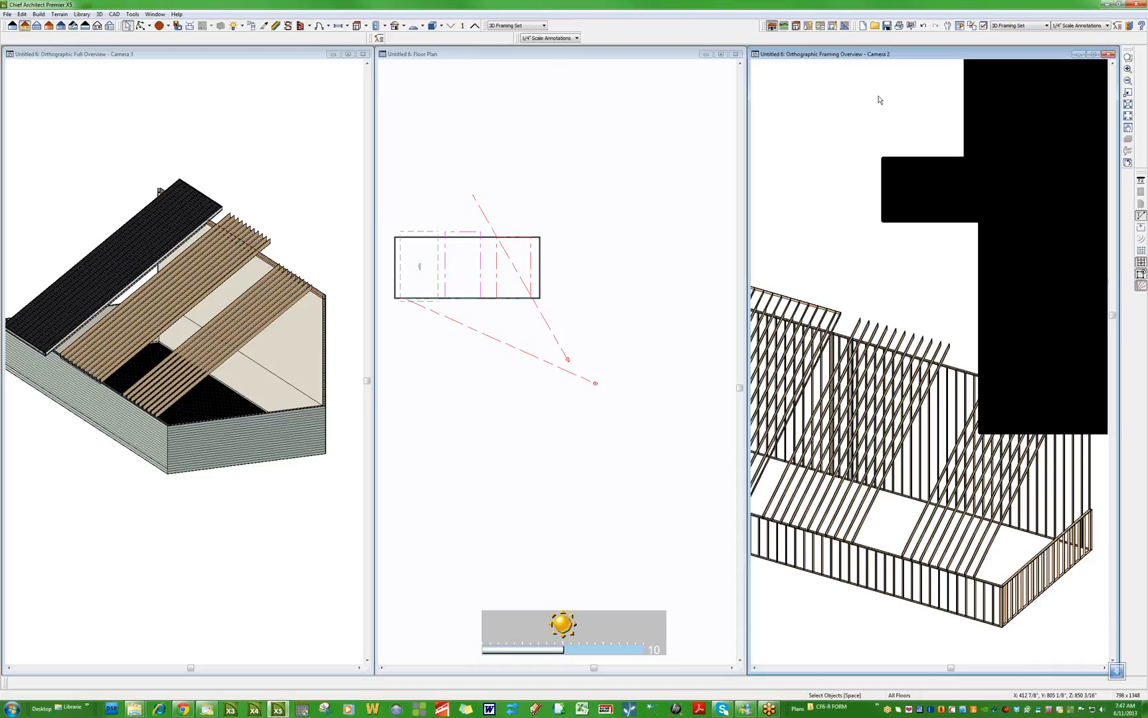
Turn off the sheathing, soffits and room ceiling finish in the options of the shingled roof plane
mouse_move(317, 141)
left_mouse_down()
mouse_move(300, 164)
mouse_move(312, 199)
mouse_move(335, 206)
mouse_move(57, 287)
left_mouse_up()
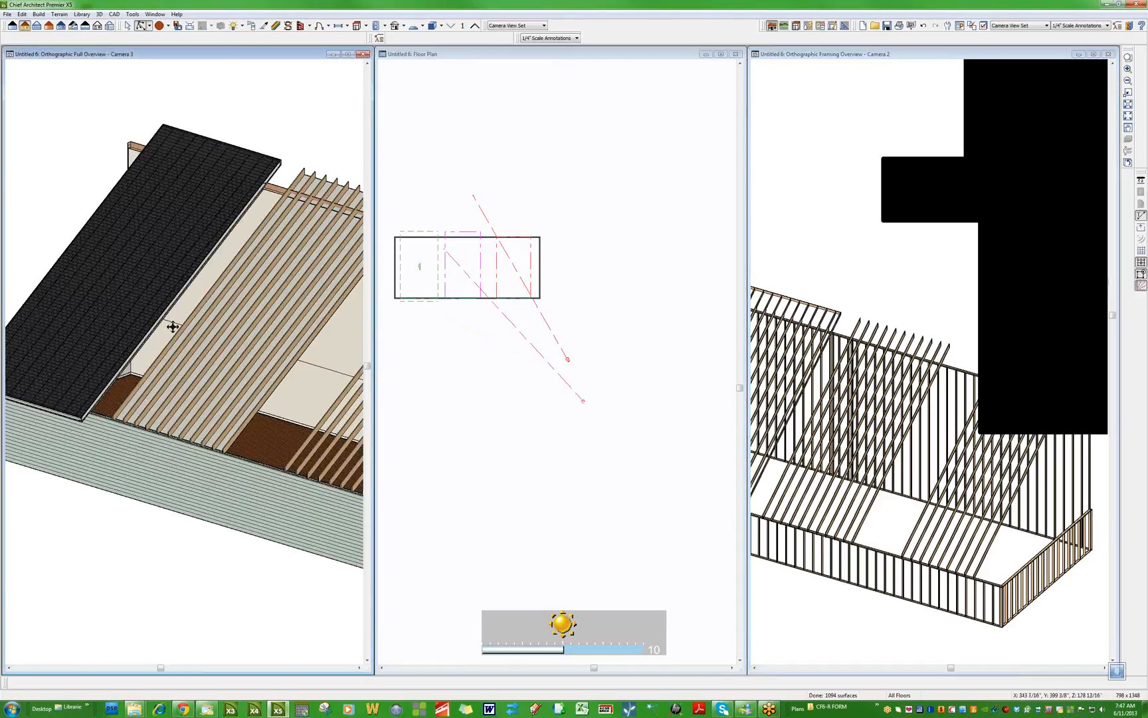
scroll(175, 326, "down", 2)
scroll(192, 336, "up", 4)
key("space")
left_click(127, 197)
scroll(127, 196, "down", 2)
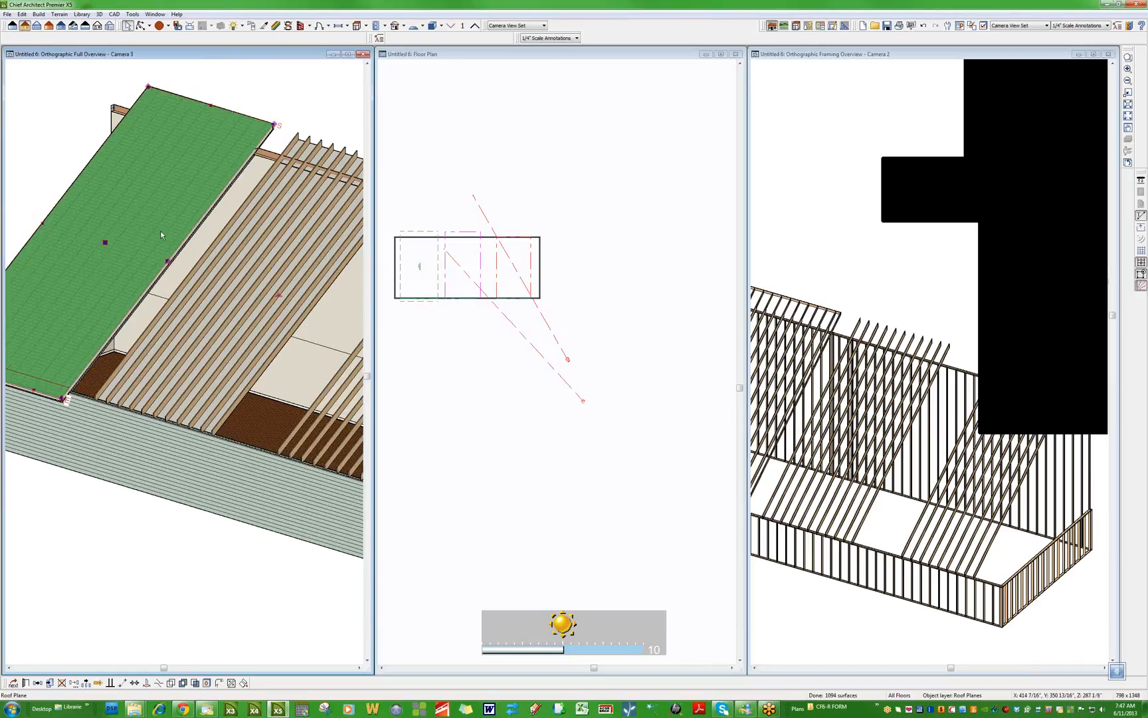
double_click(171, 216)
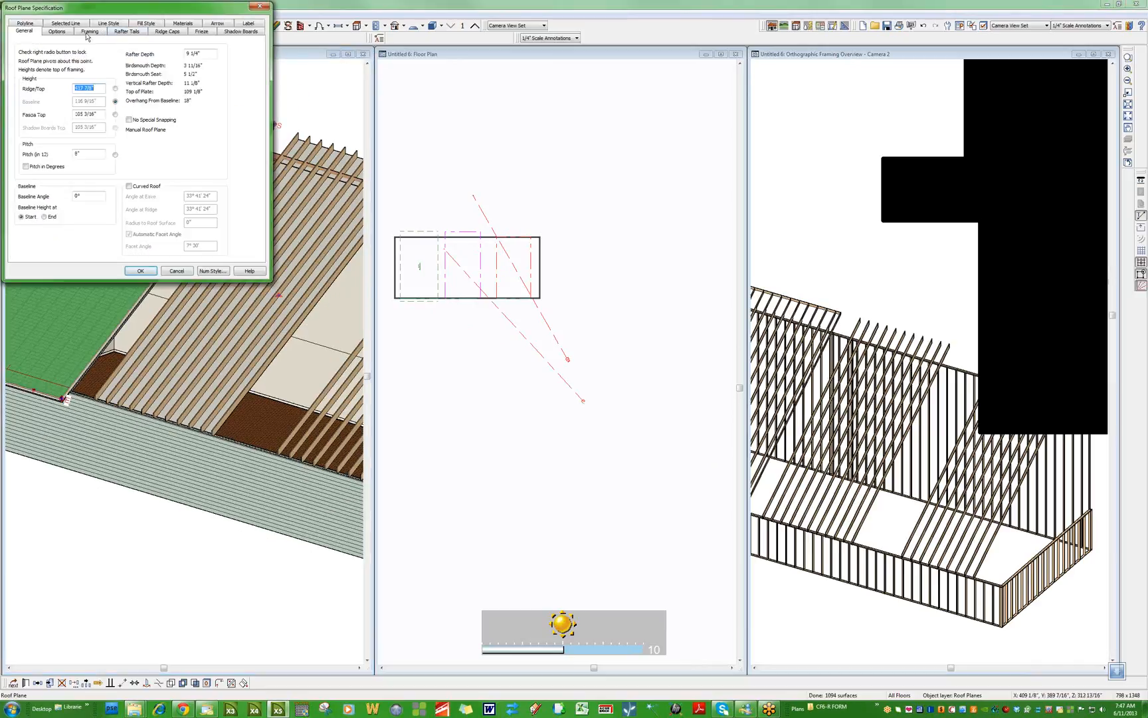
left_click(58, 31)
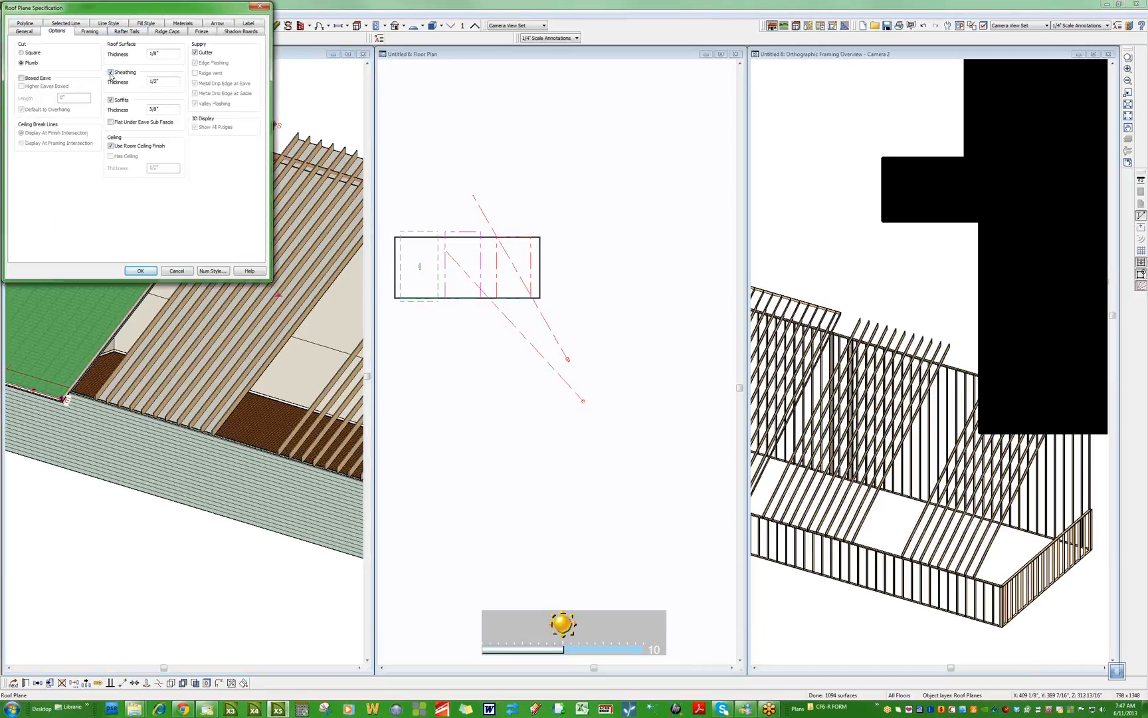
left_click(110, 74)
left_click(110, 101)
key("Return")
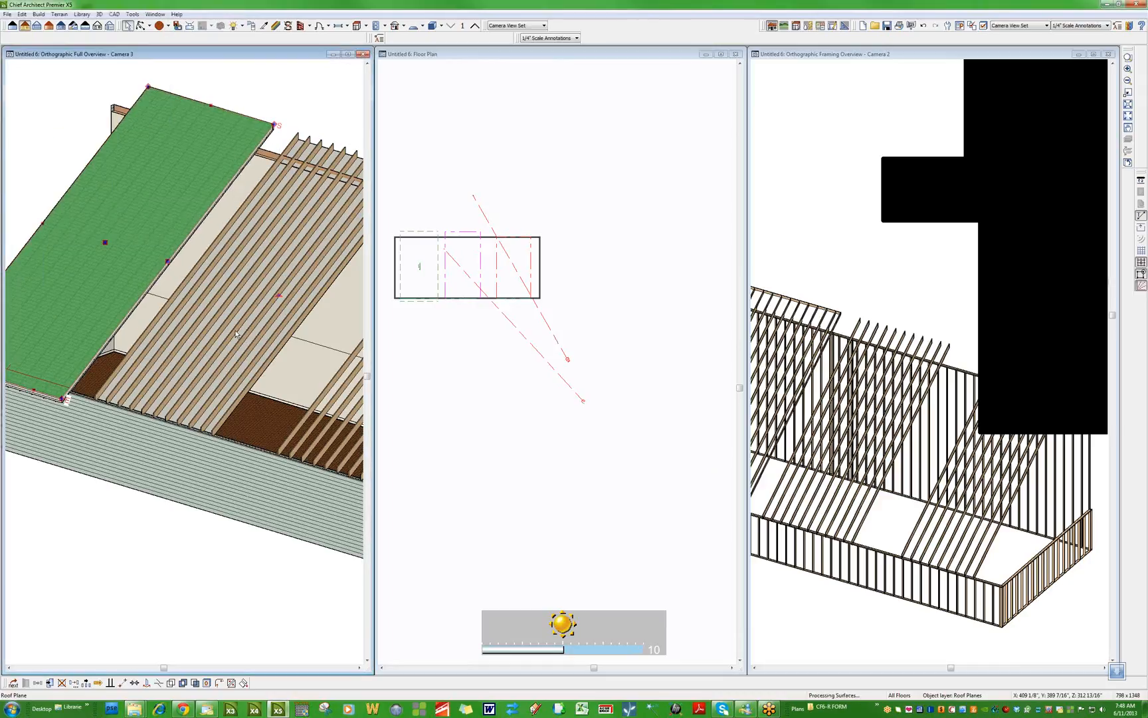
Examine the underside of the shingled roof plane's overhang and the rafters exposed at its high end
left_click(186, 306)
key("Escape")
scroll(199, 279, "down", 3)
middle_click_drag(282, 236, 125, 235)
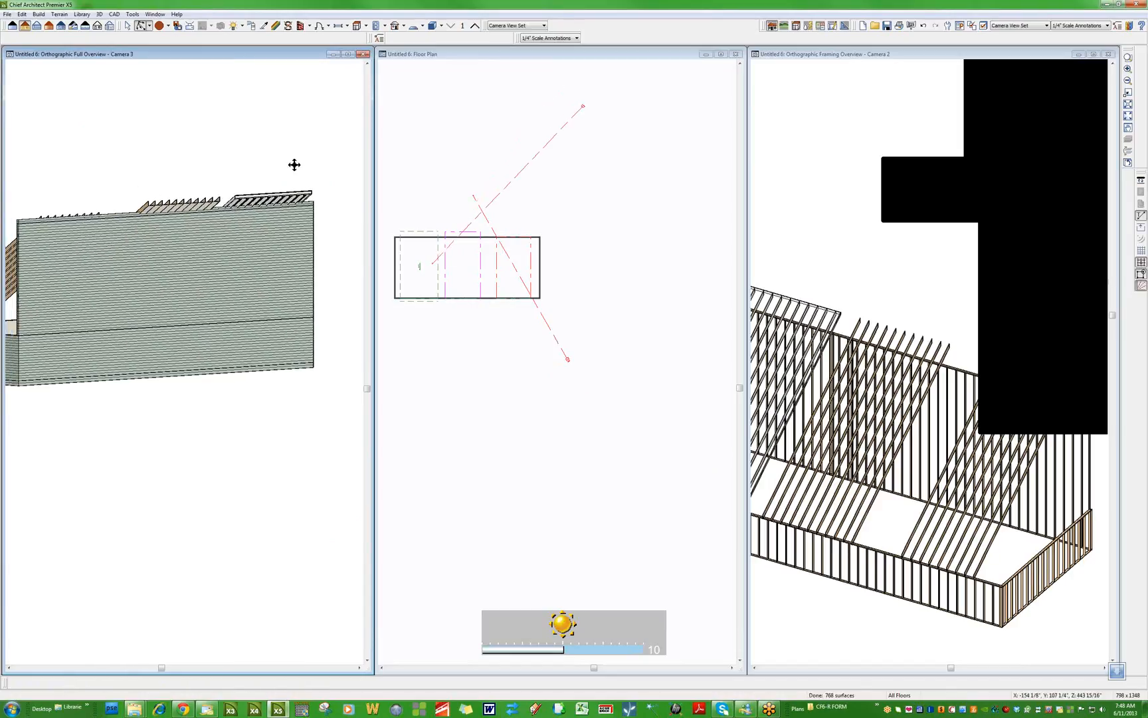
scroll(213, 233, "up", 4)
middle_click_drag(211, 237, 179, 266)
scroll(200, 153, "up", 7)
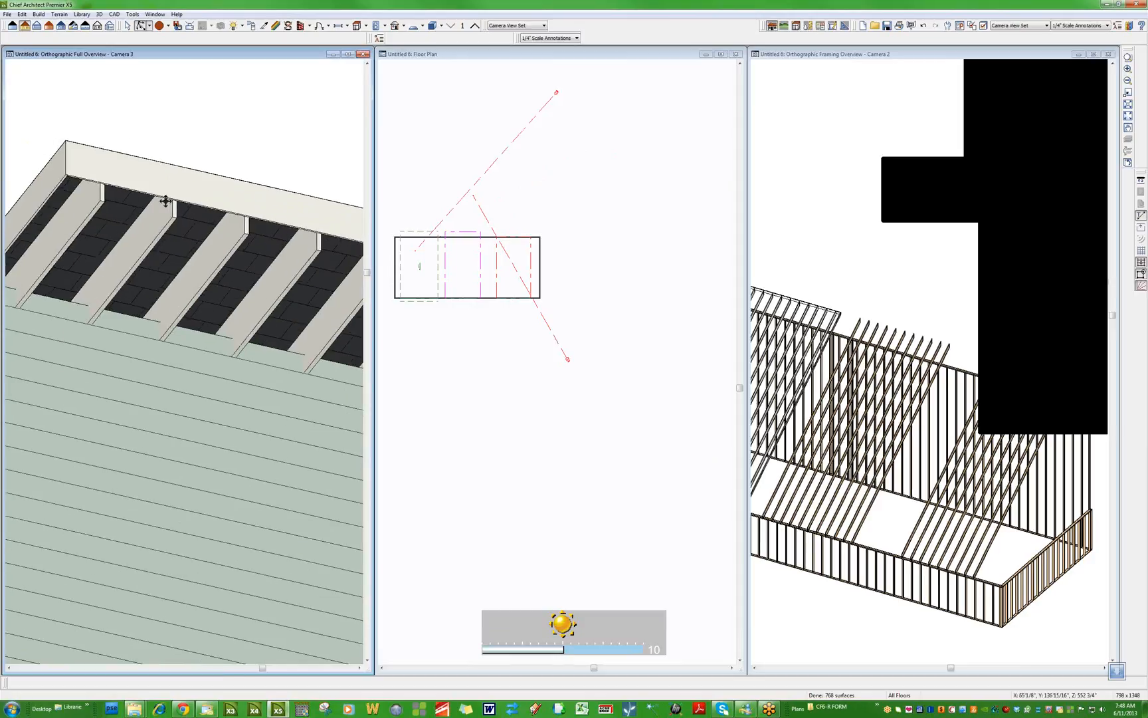
key("space")
left_click(170, 256)
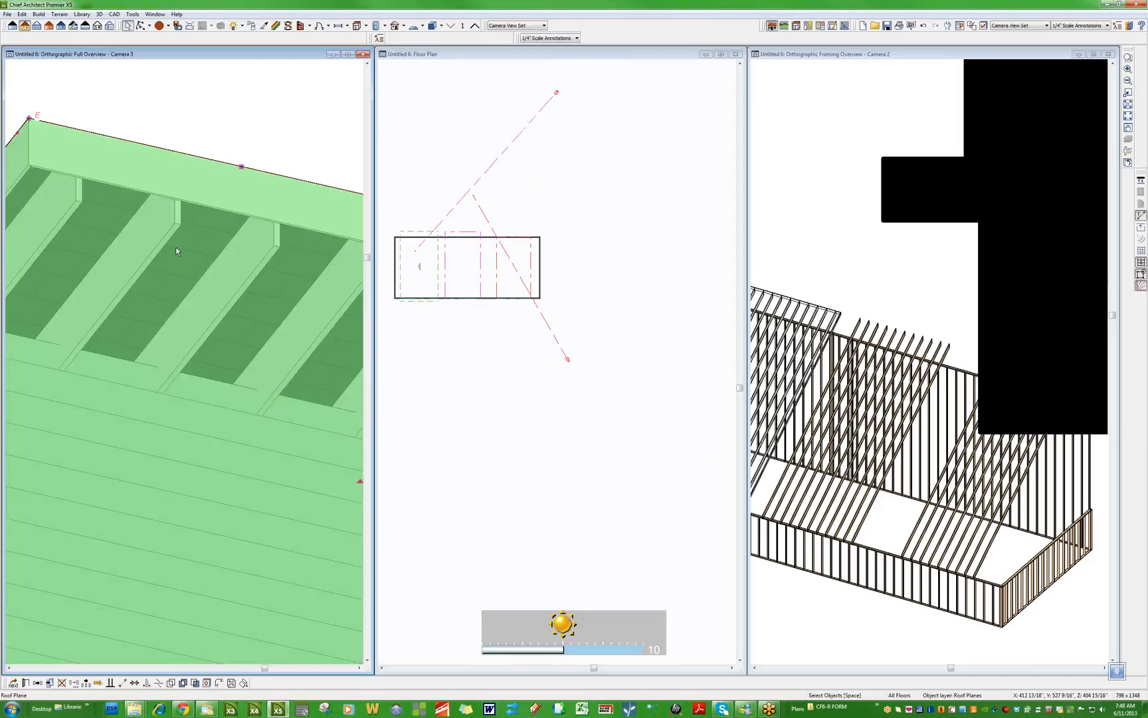
Review the shingled roof plane's surface, soffit and ceiling options from above, leaving them as they are
scroll(208, 238, "down", 2)
middle_click_drag(203, 227, 314, 312)
left_click(262, 295)
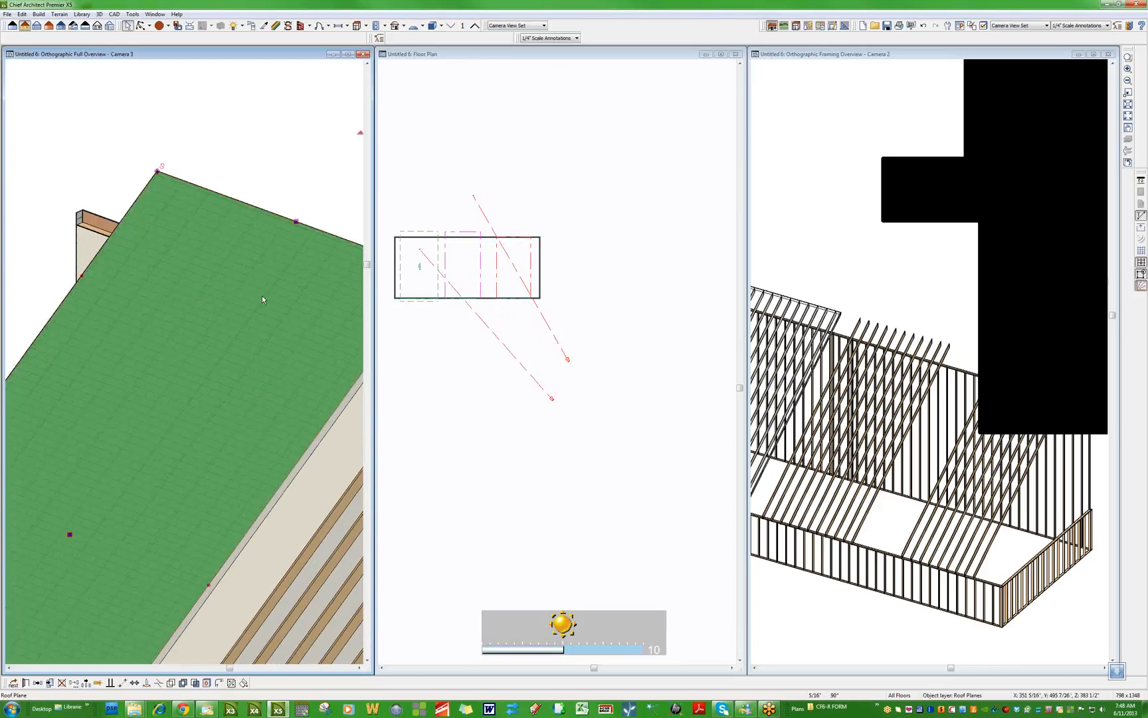
double_click(272, 305)
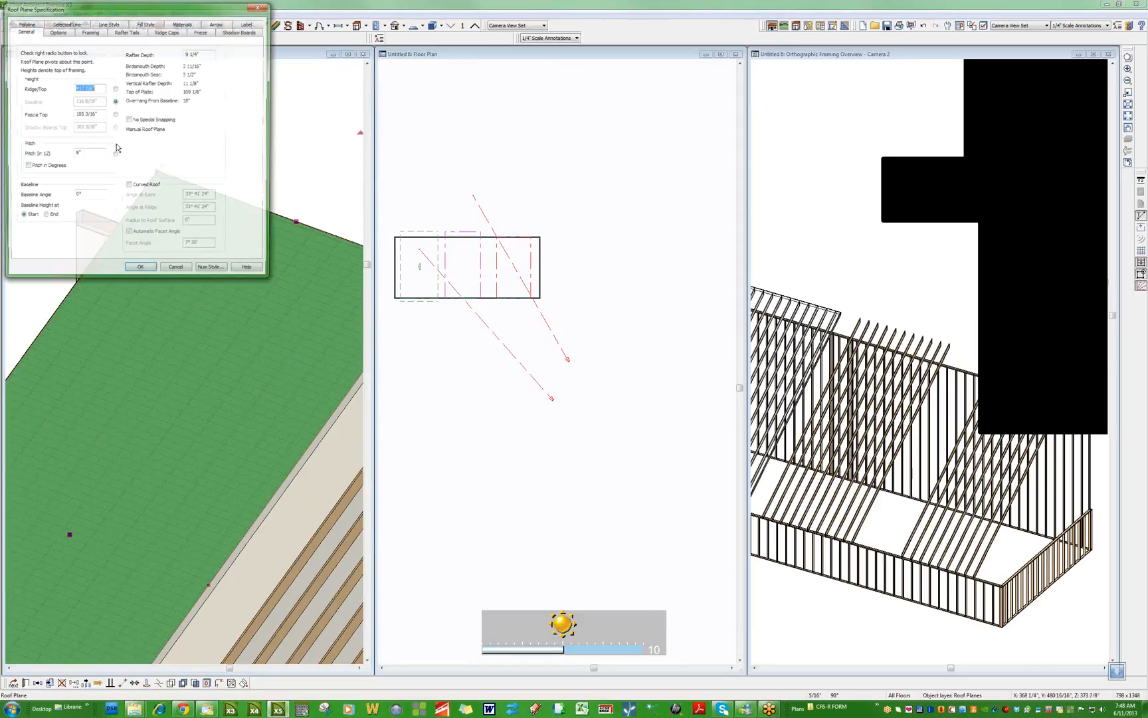
left_click(58, 32)
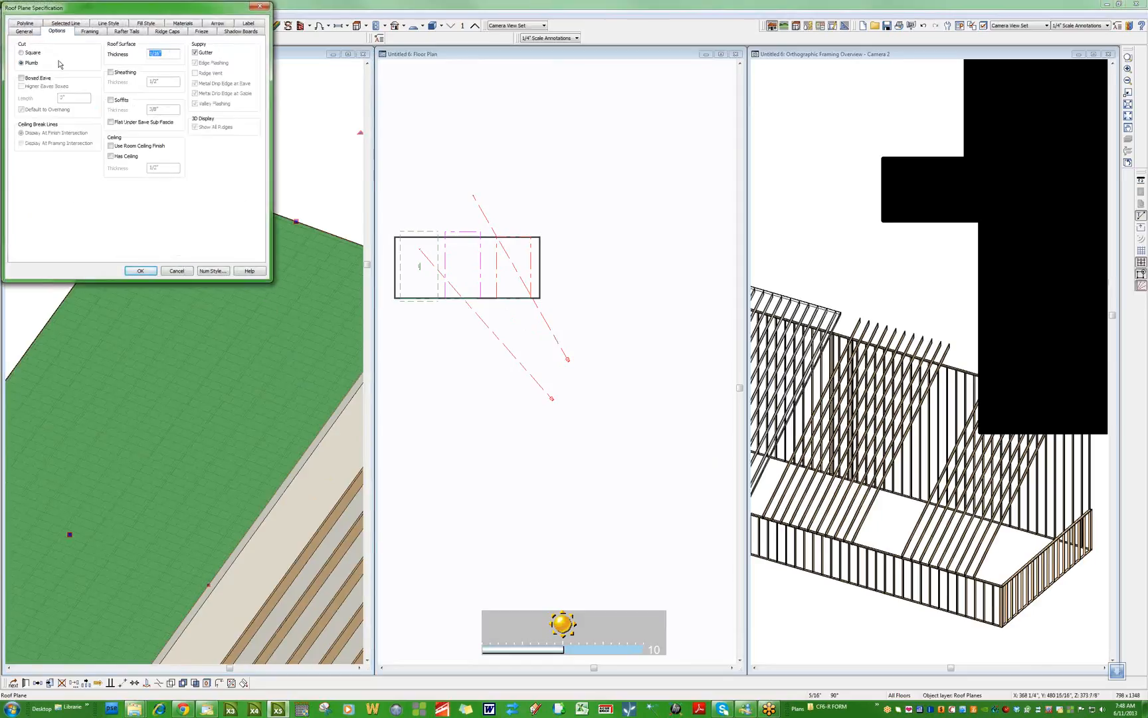
left_click(184, 273)
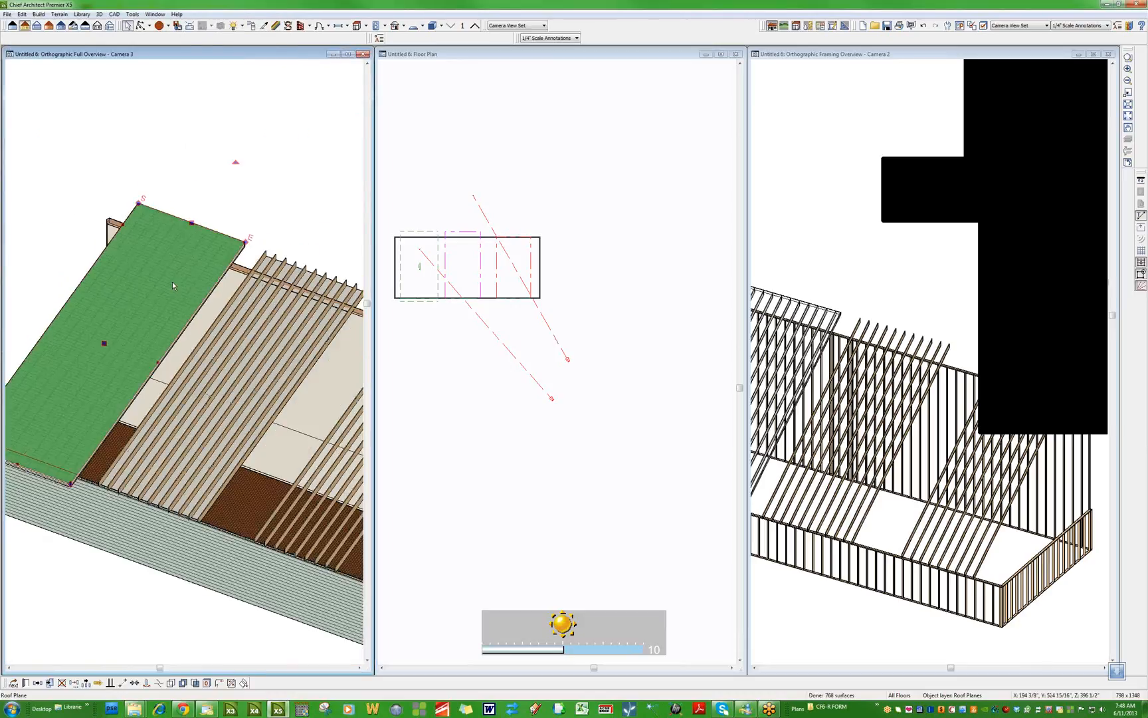
Turn off the room ceiling finish for the ceiling plane in the floor plan and set its ceiling thickness to 0
left_click(261, 287)
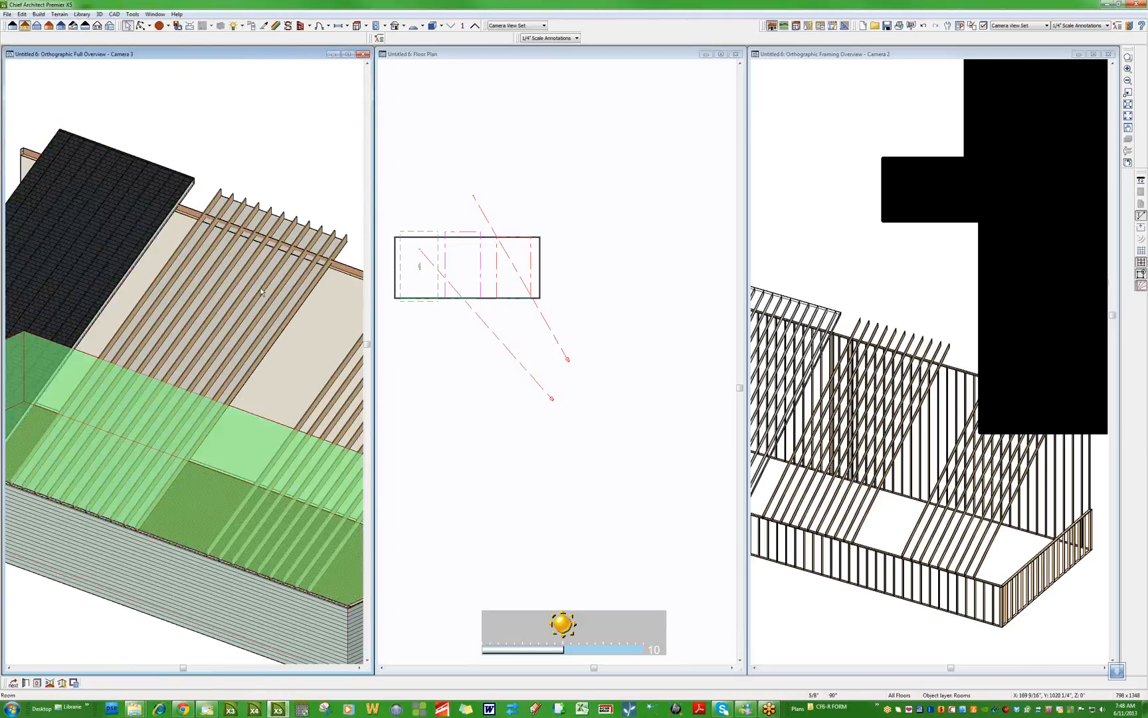
left_click(469, 231)
left_click(470, 231)
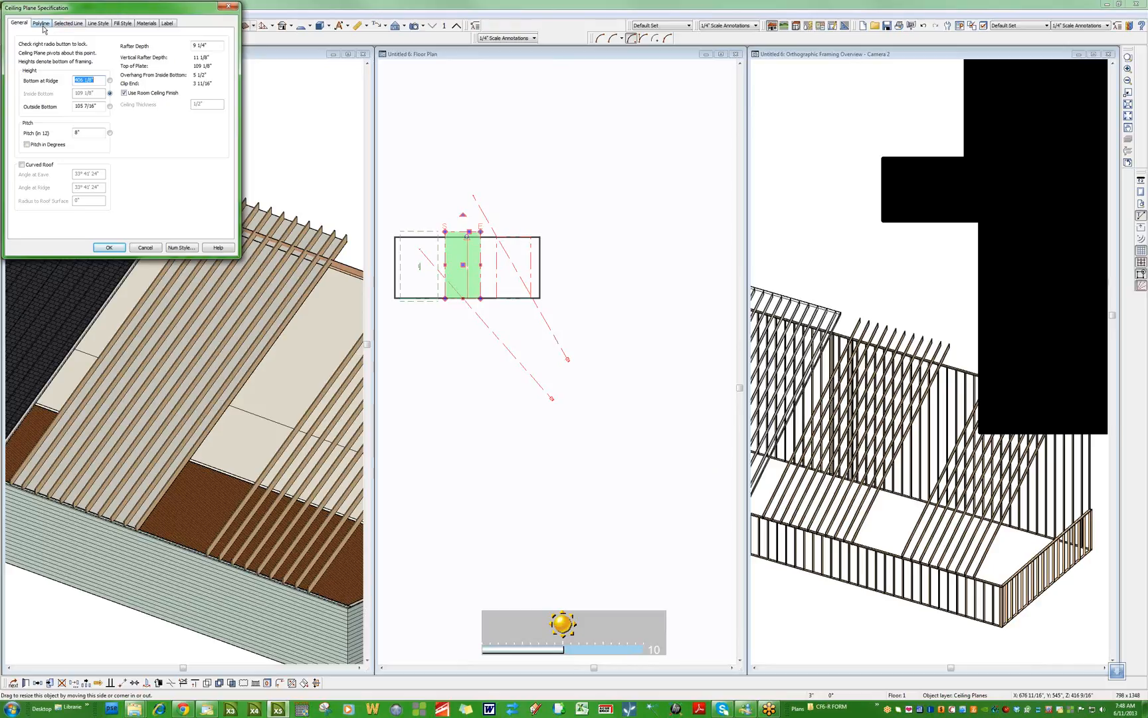
left_click(124, 93)
double_click(216, 104)
type("0")
key("Tab")
left_click(110, 247)
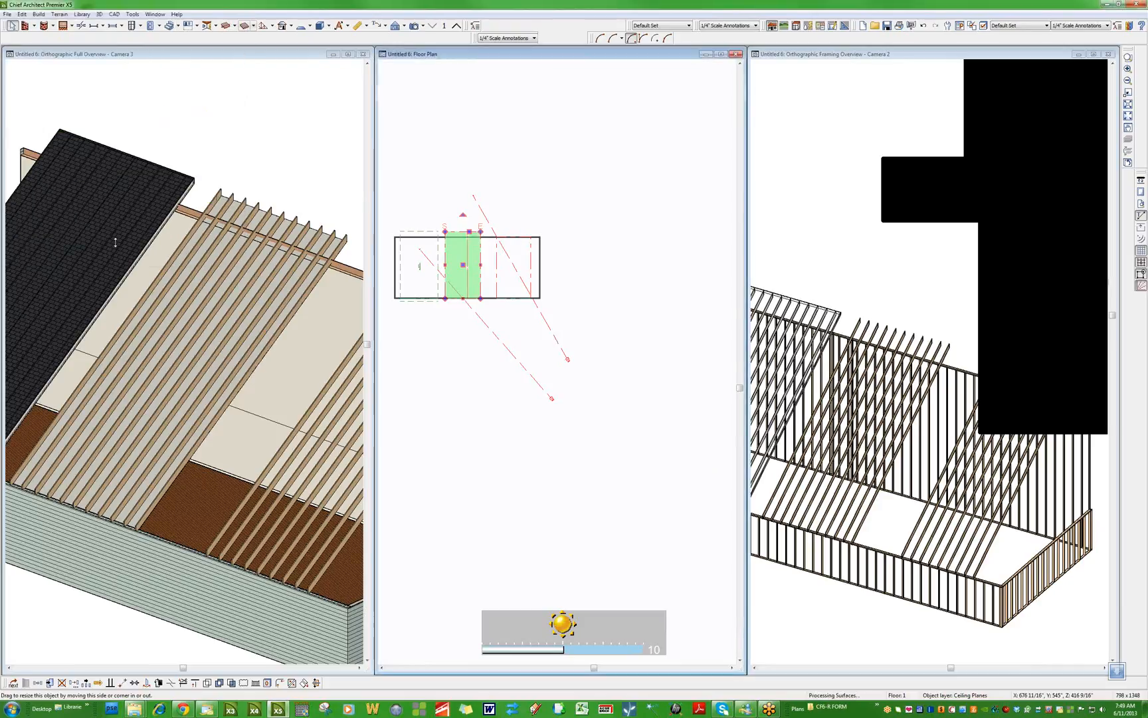
Inspect the sloped ceiling plane beneath its rafters up close in the 3D overview
left_click(255, 318)
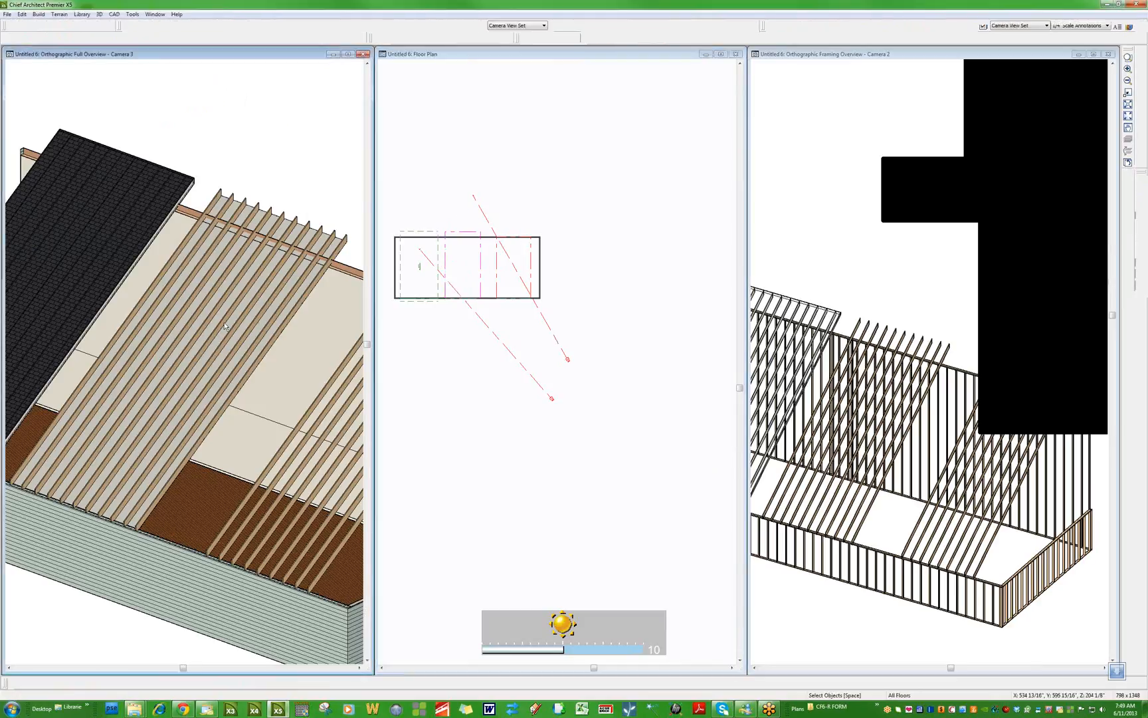
scroll(246, 309, "up", 4)
left_click(256, 307)
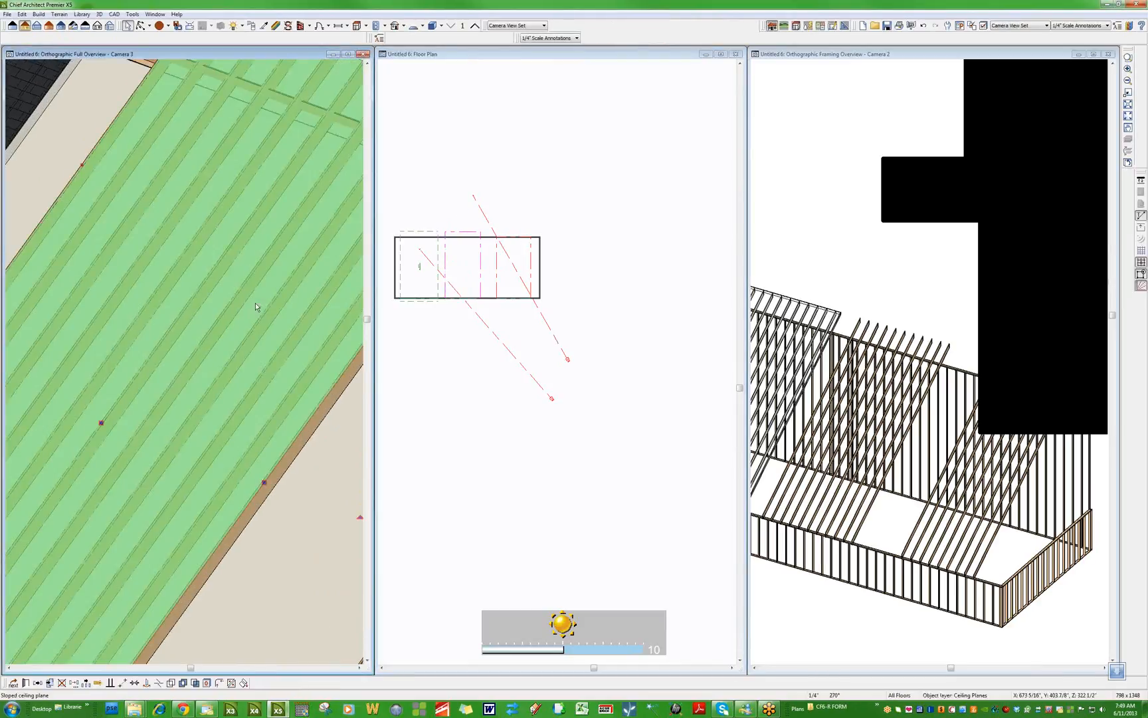
scroll(255, 302, "down", 2)
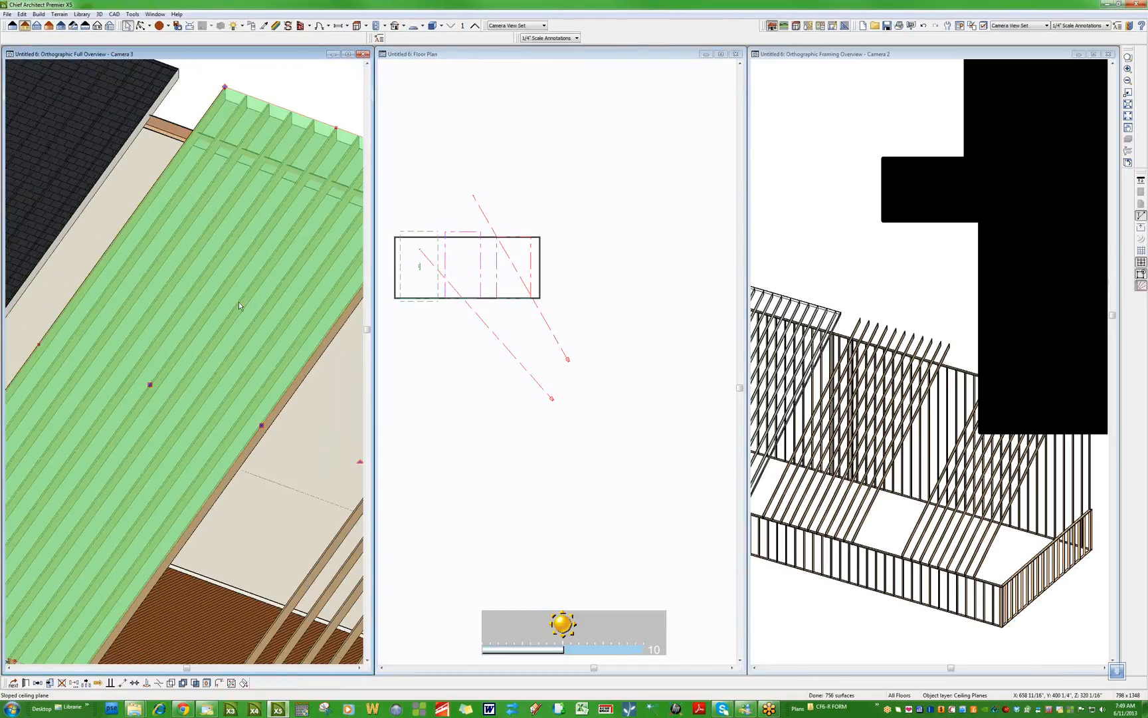
key("Delete")
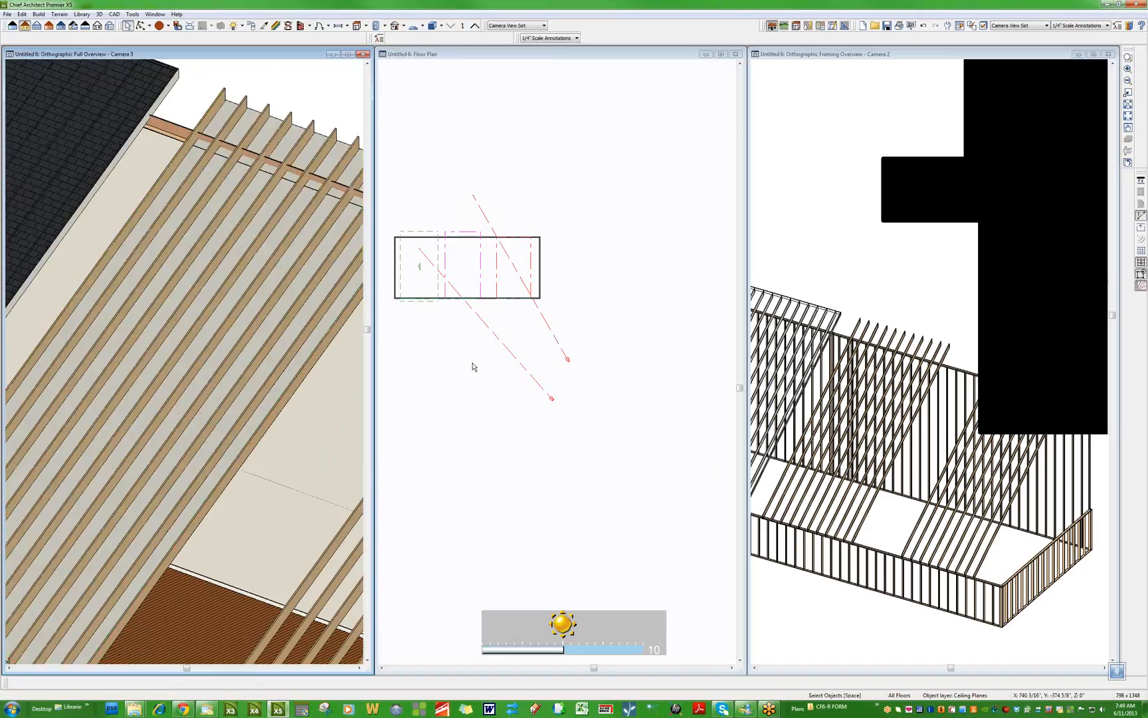
Cut a cross section lengthwise through the building from the ceiling plane, inspect the sloped surface, and close the view
left_click(456, 333)
left_click(468, 258)
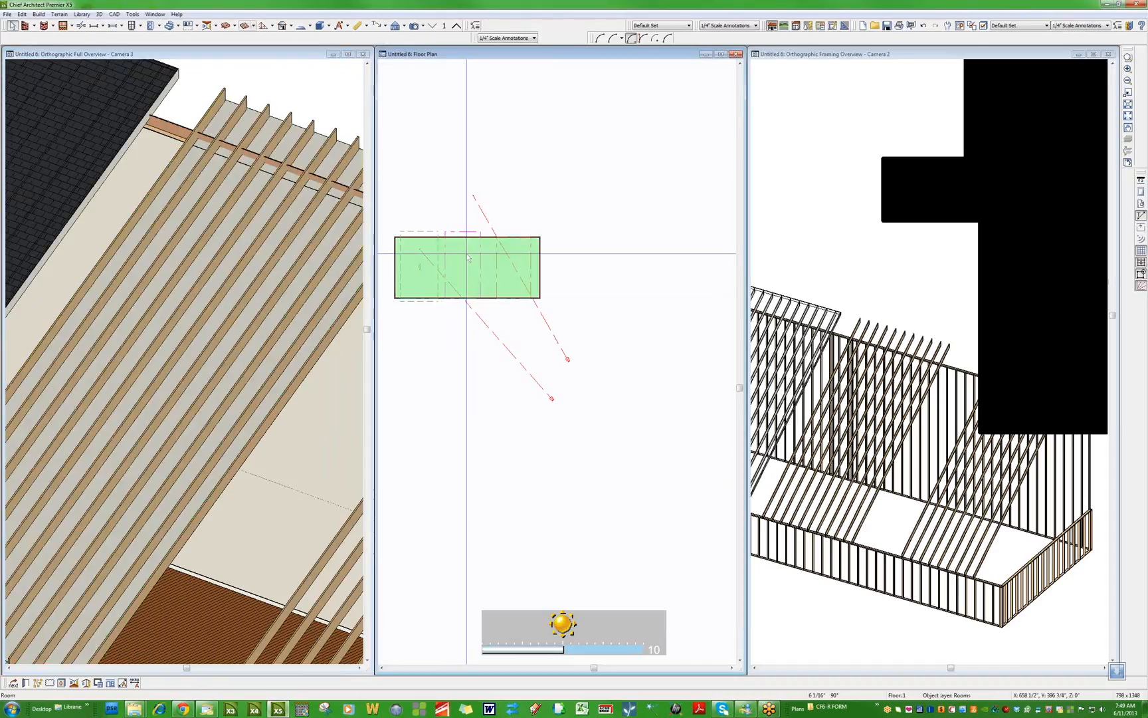
key("c")
left_click_drag(461, 258, 339, 247)
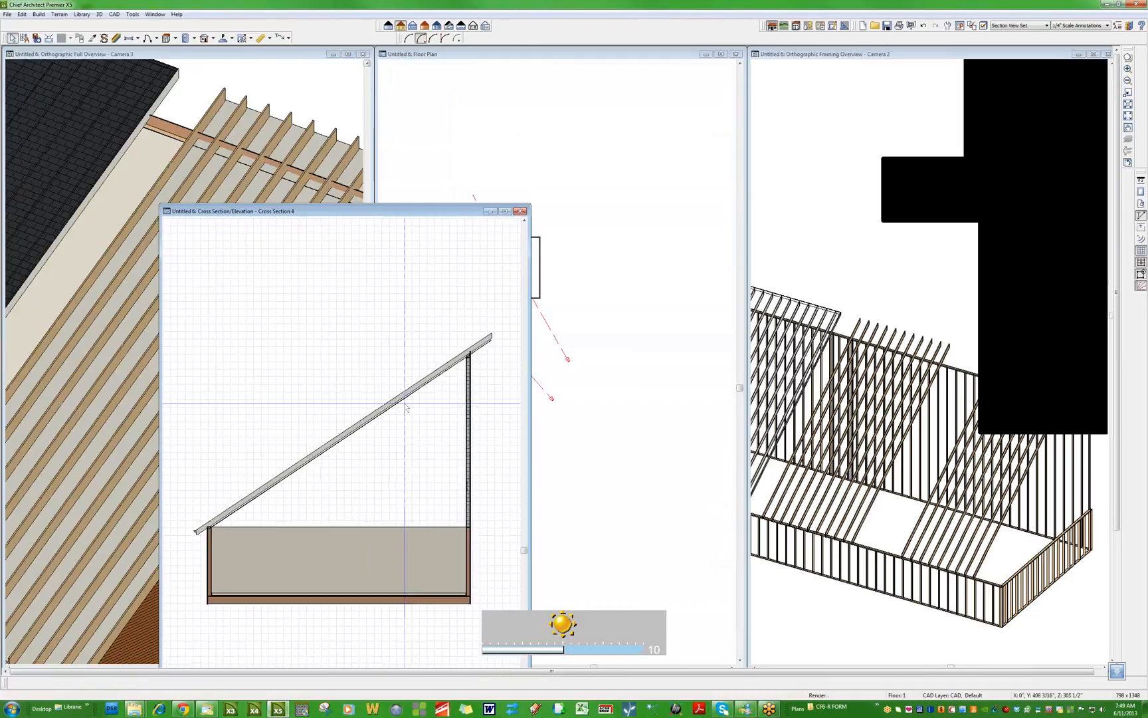
scroll(407, 407, "up", 2)
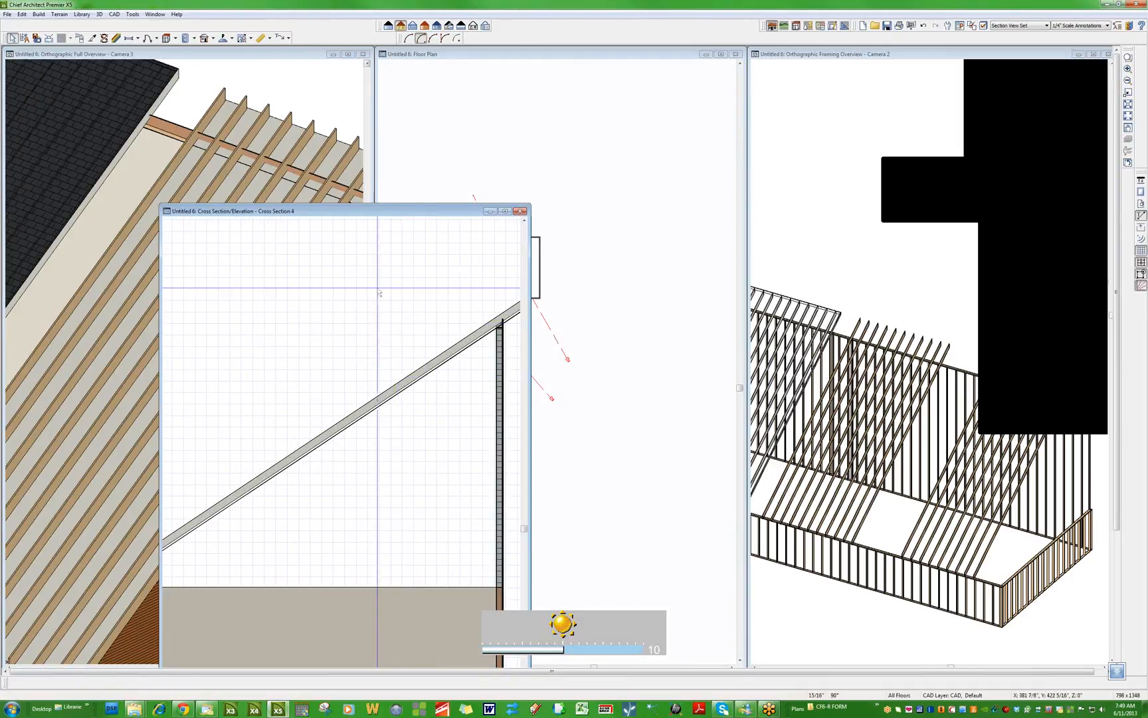
key("ctrl+F4")
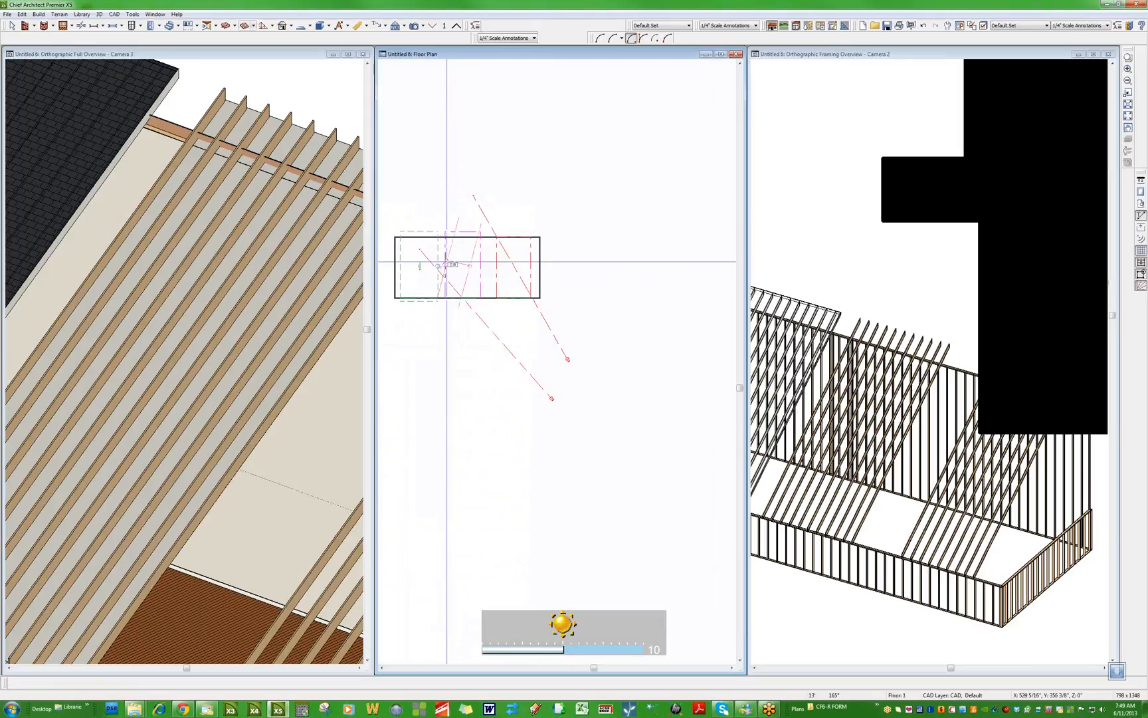
Cut a backclipped cross section through the ceiling plane, examine the thickness of its sloped surface, and close the view
left_click(452, 269)
left_click_drag(452, 270, 456, 267)
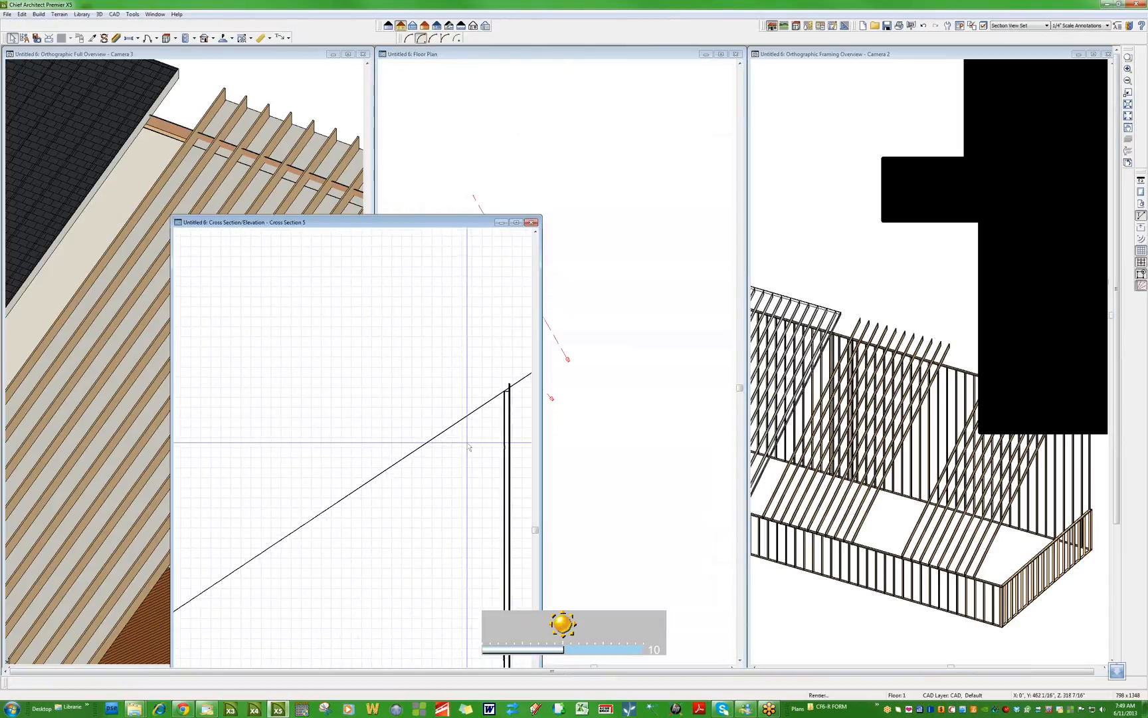
scroll(441, 375, "up", 7)
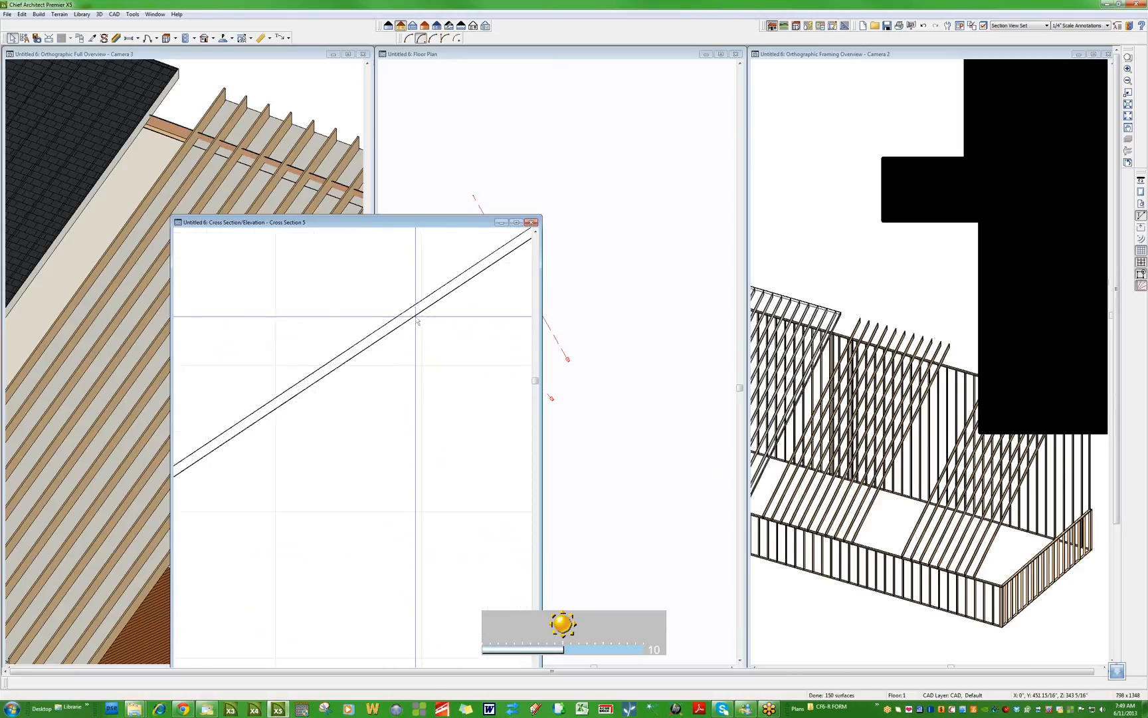
scroll(413, 318, "up", 2)
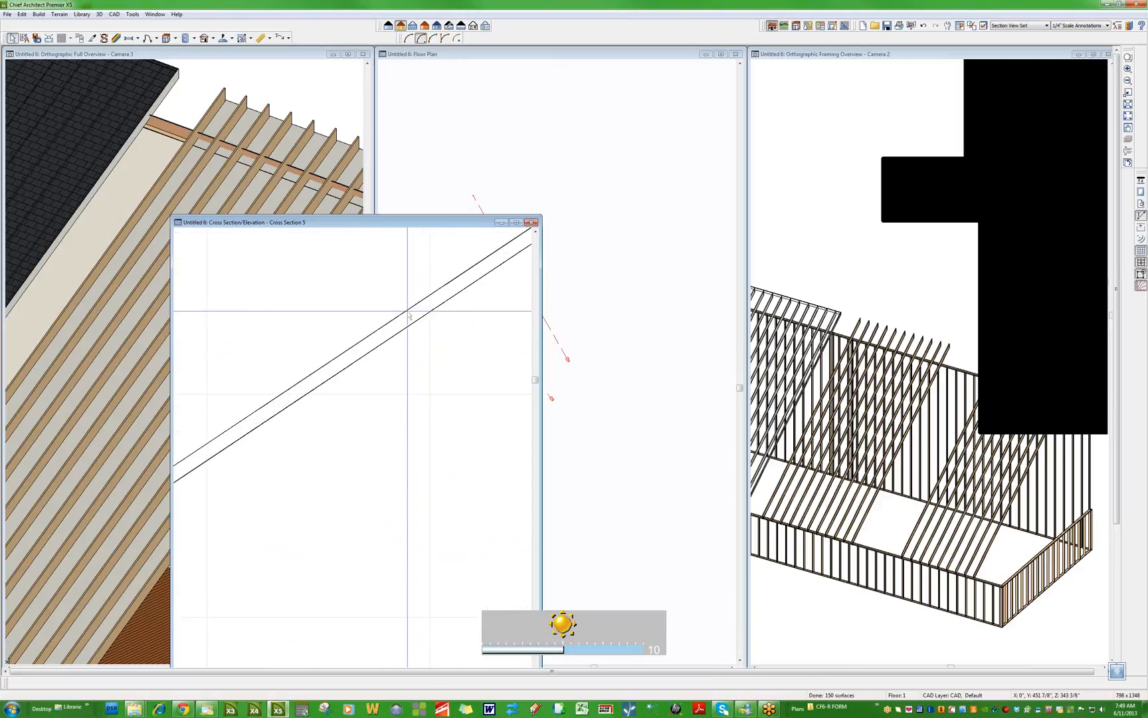
scroll(410, 315, "down", 2)
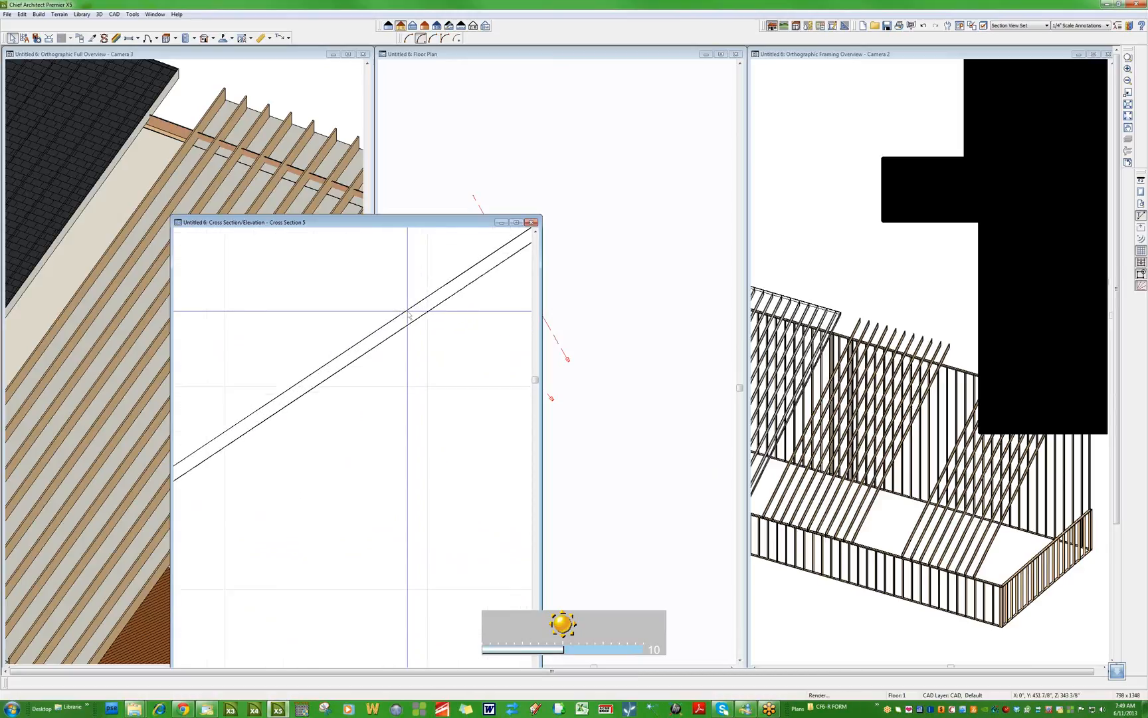
key("ctrl+w")
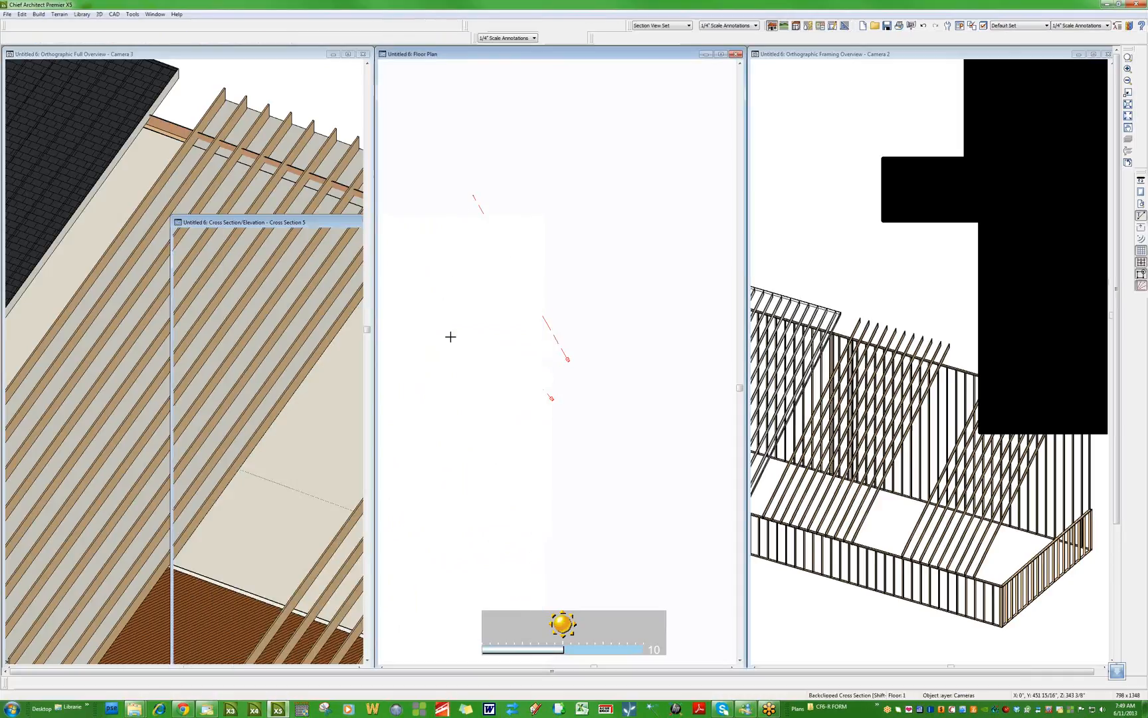
Cut a cross section from the ceiling plane toward the high wall and examine the thickness at its lower edge
key("space")
left_click(461, 263)
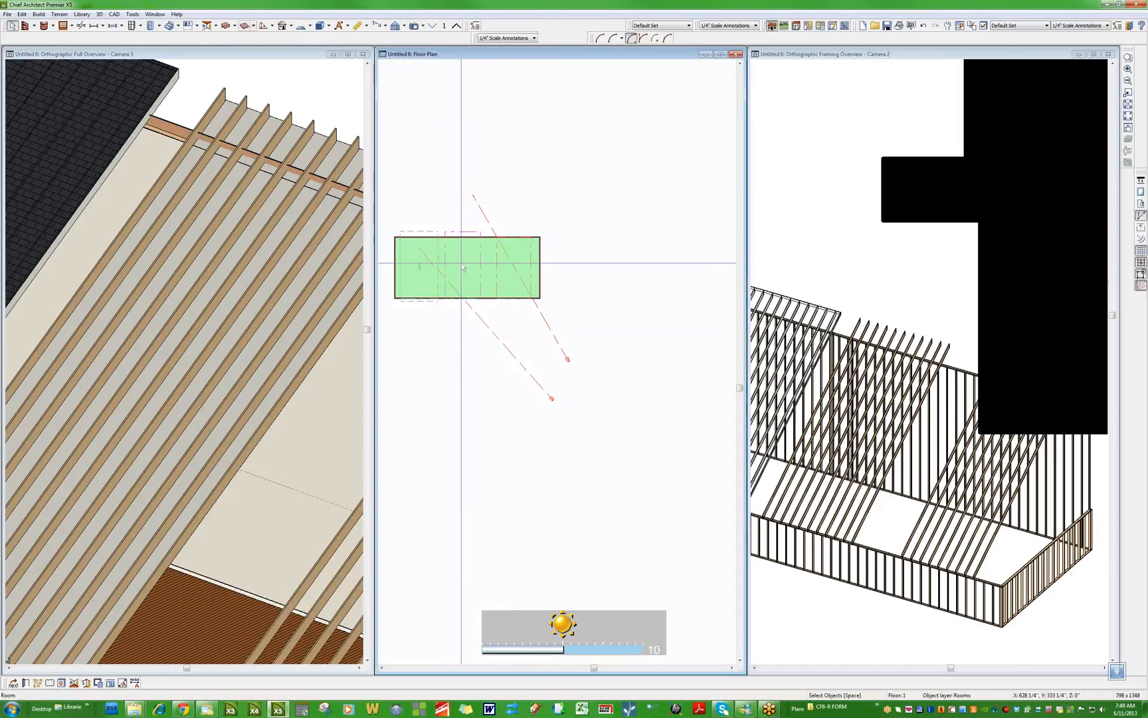
key("c")
left_click_drag(470, 270, 479, 198)
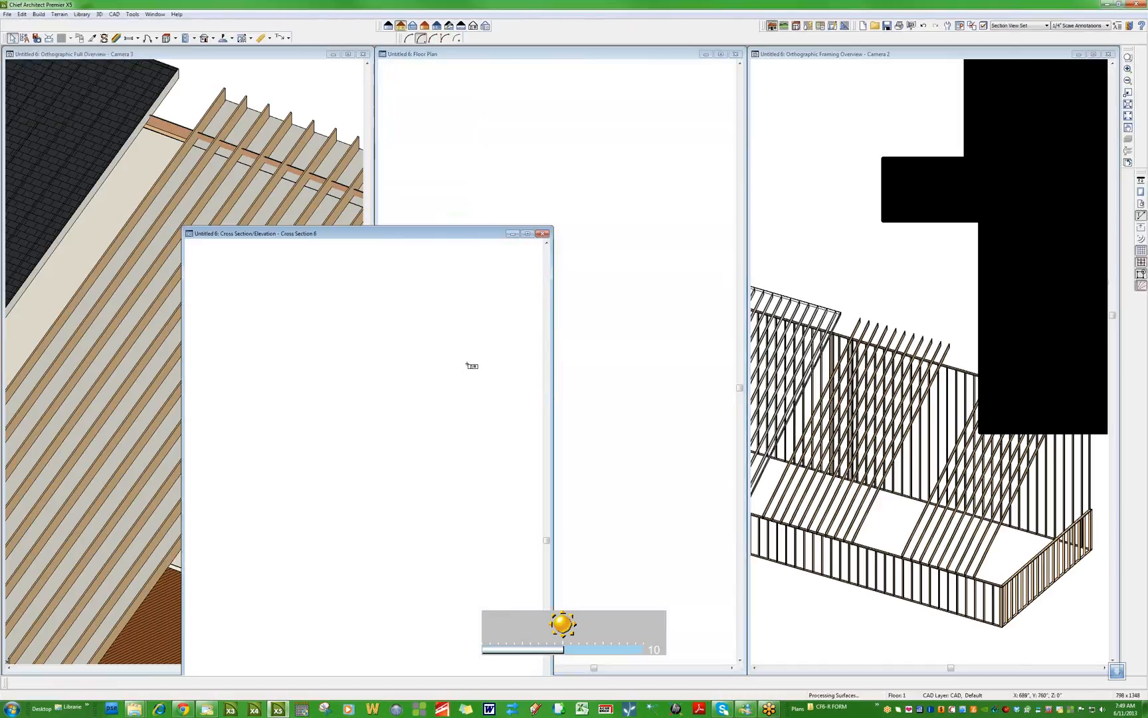
scroll(234, 547, "up", 7)
scroll(432, 543, "up", 1)
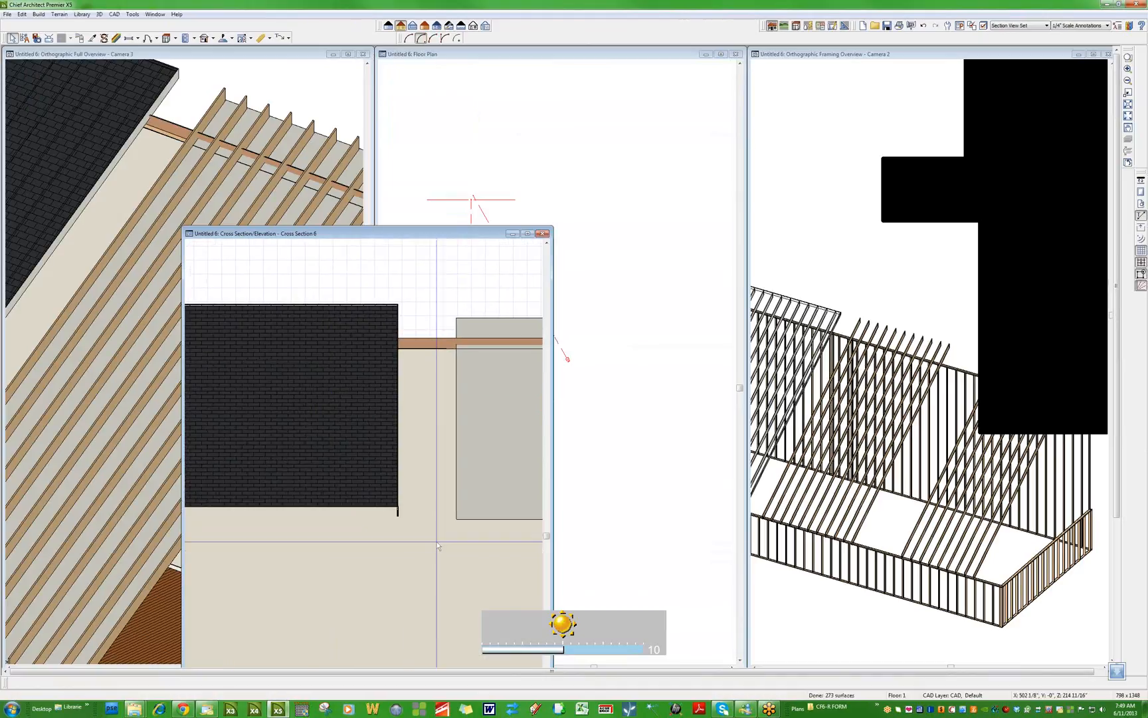
scroll(437, 544, "up", 5)
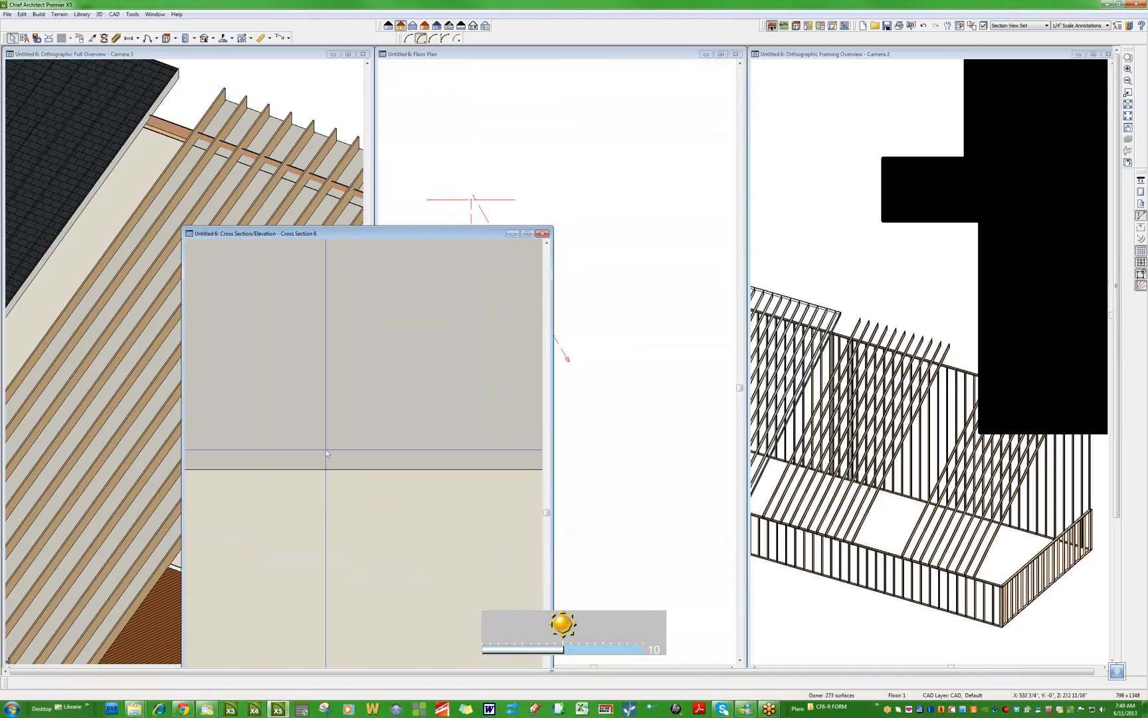
scroll(335, 490, "up", 3)
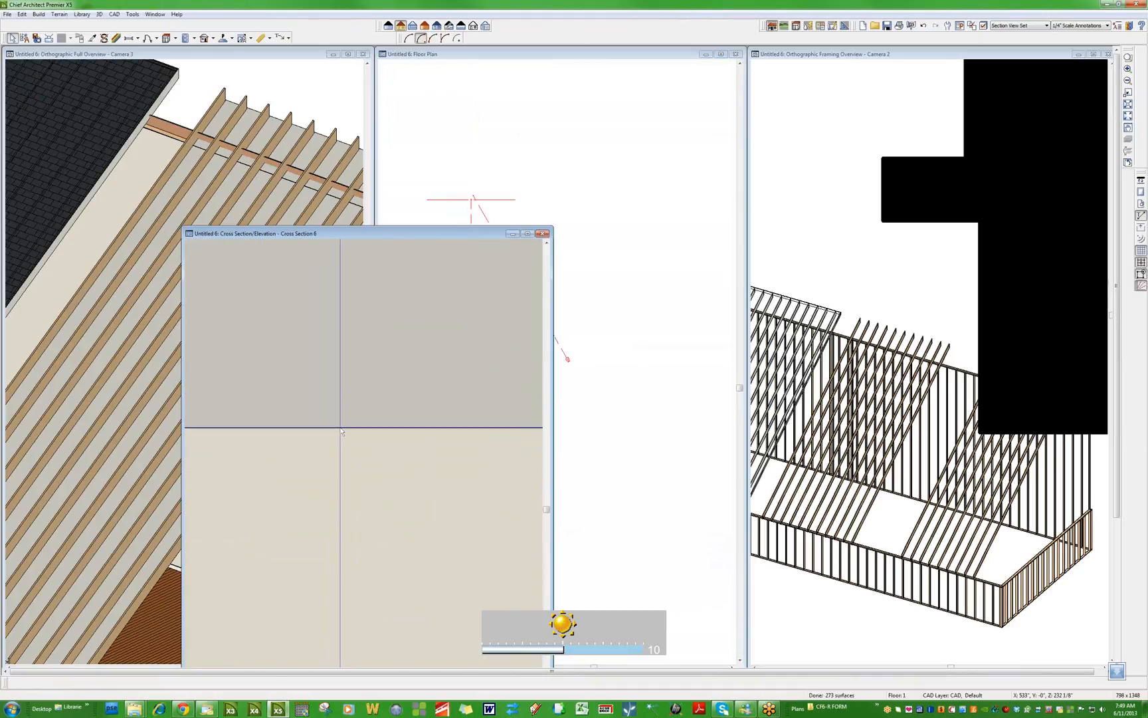
scroll(336, 433, "up", 1)
scroll(343, 423, "up", 4)
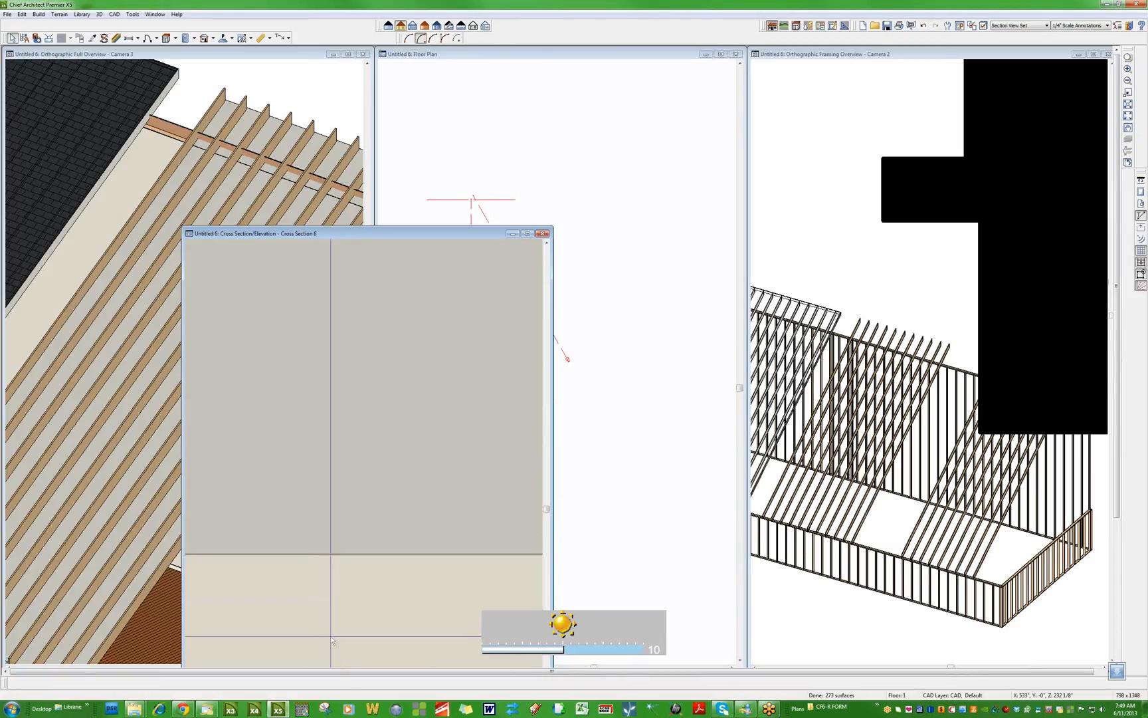
scroll(330, 636, "up", 1)
scroll(391, 504, "down", 3)
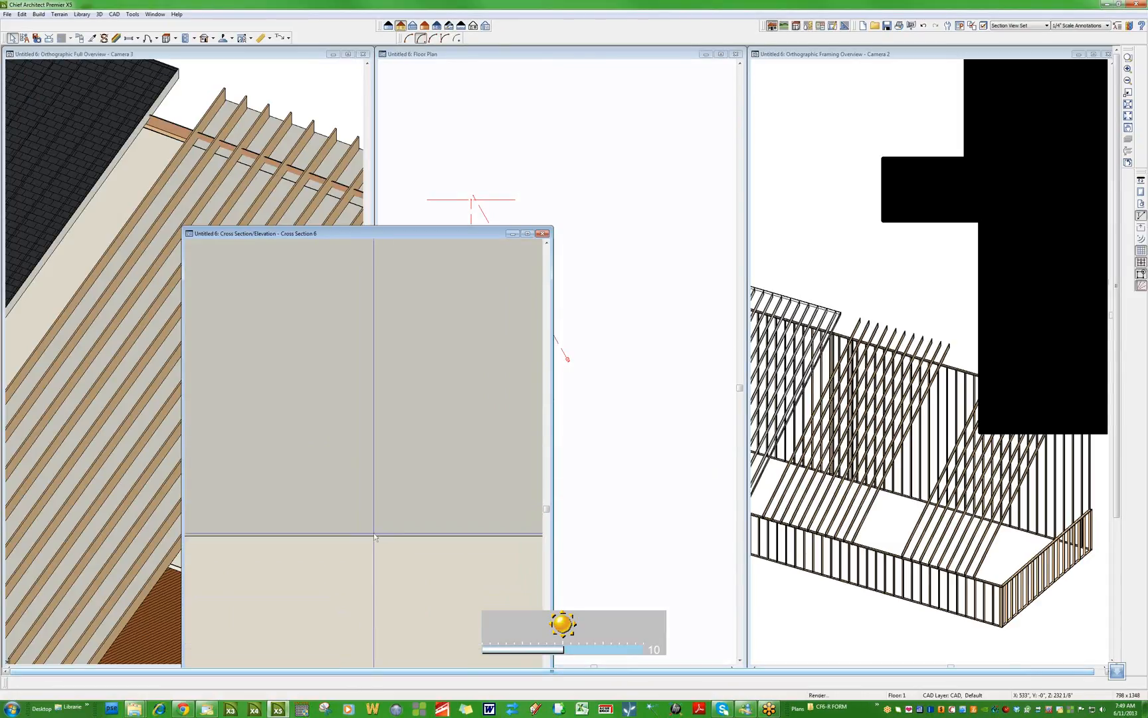
Examine the side and lower edges of the sloped ceiling plane in the cross section, selecting the plane to identify its extents
scroll(375, 535, "down", 4)
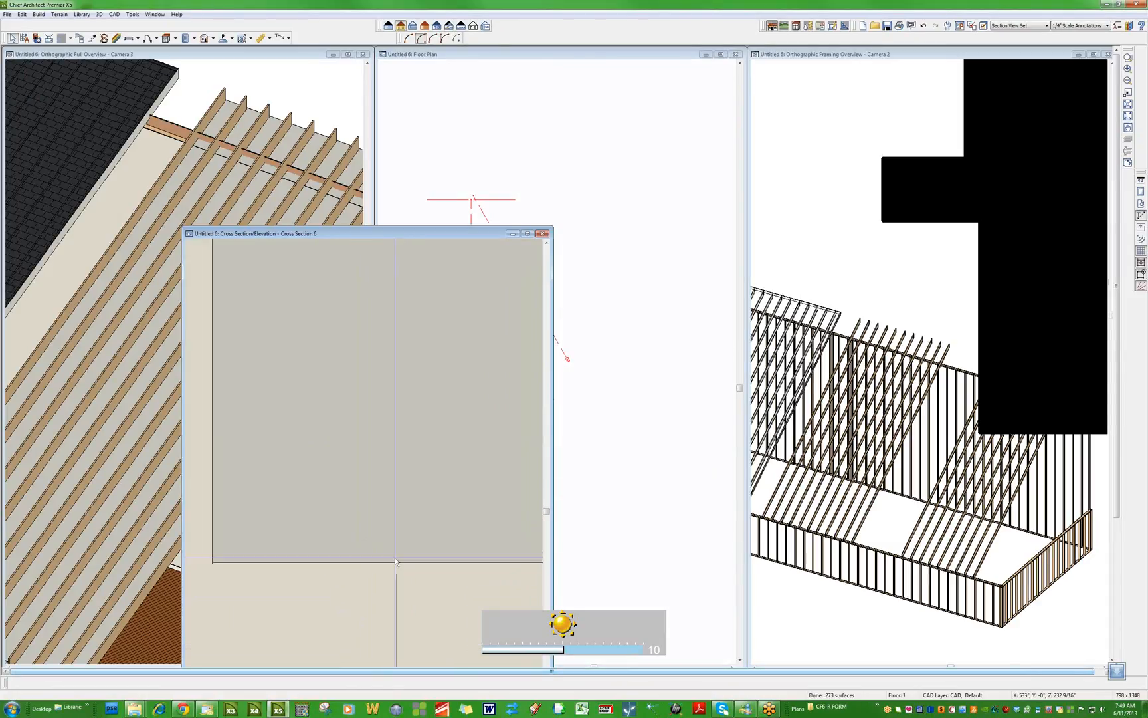
scroll(396, 562, "down", 3)
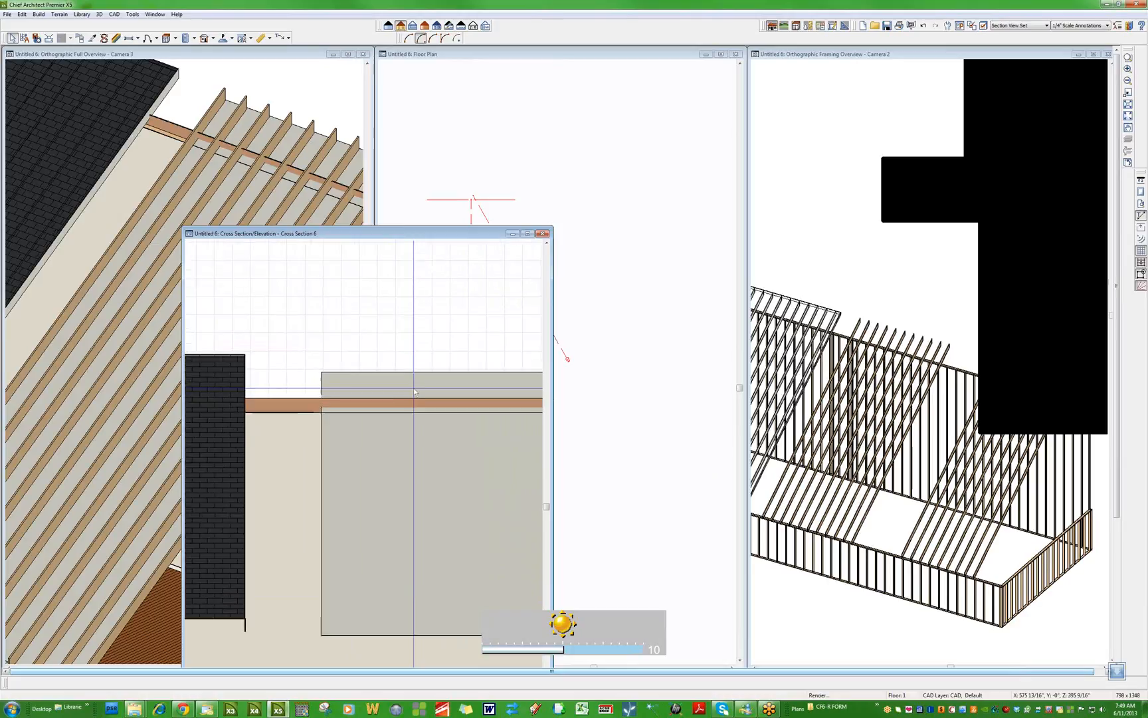
left_click(559, 341)
scroll(588, 350, "down", 1)
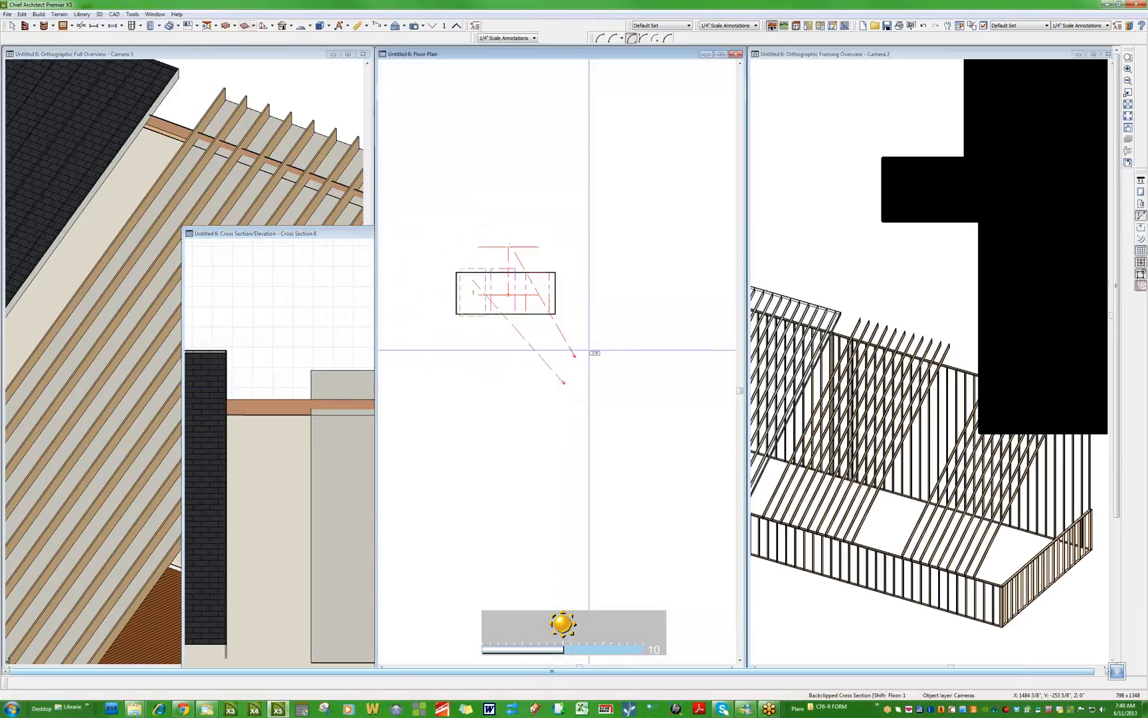
left_click(329, 527)
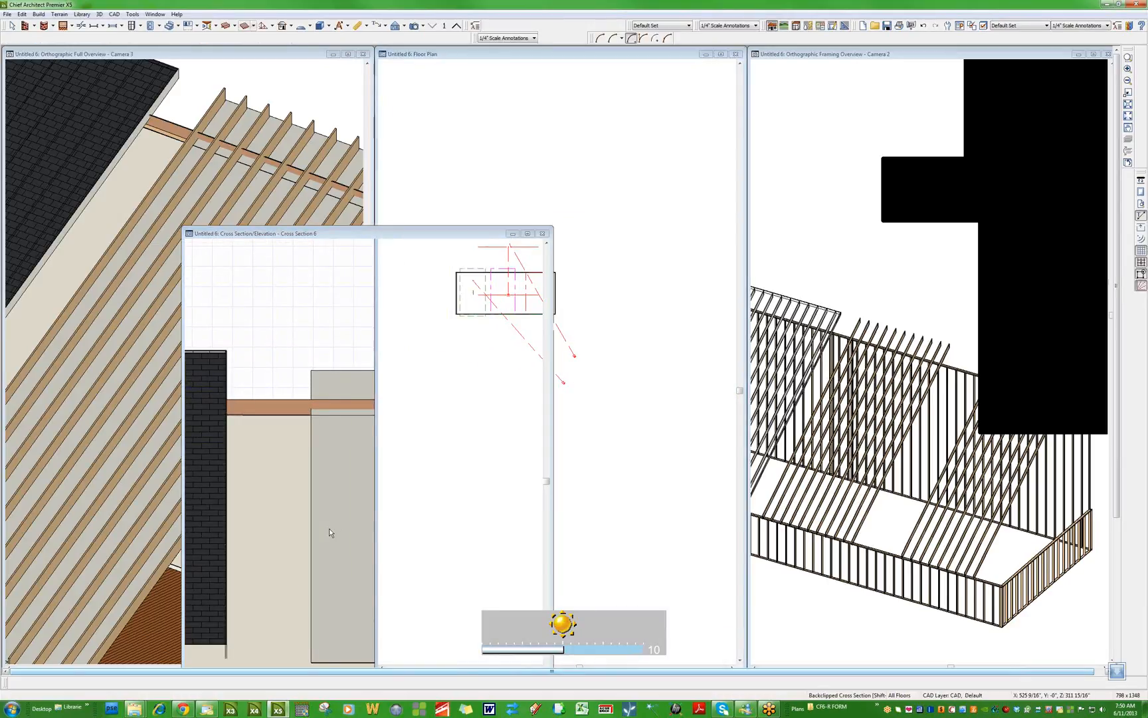
scroll(303, 356, "down", 2)
scroll(271, 346, "down", 2)
scroll(317, 475, "up", 10)
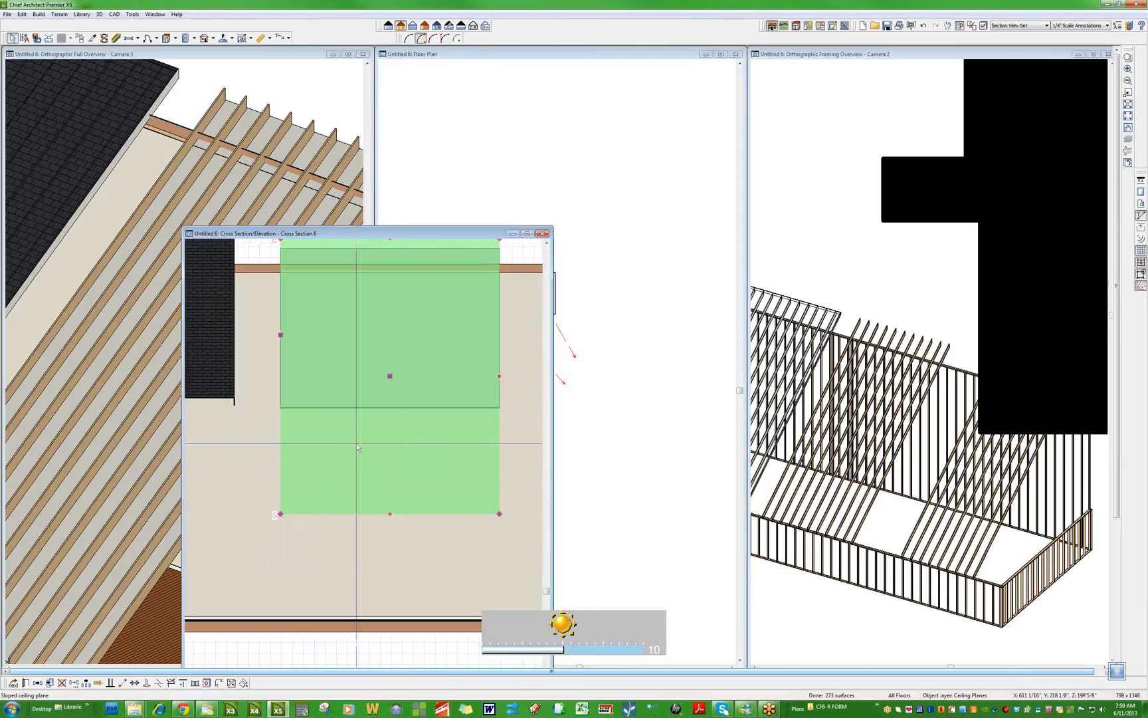
scroll(466, 420, "up", 5)
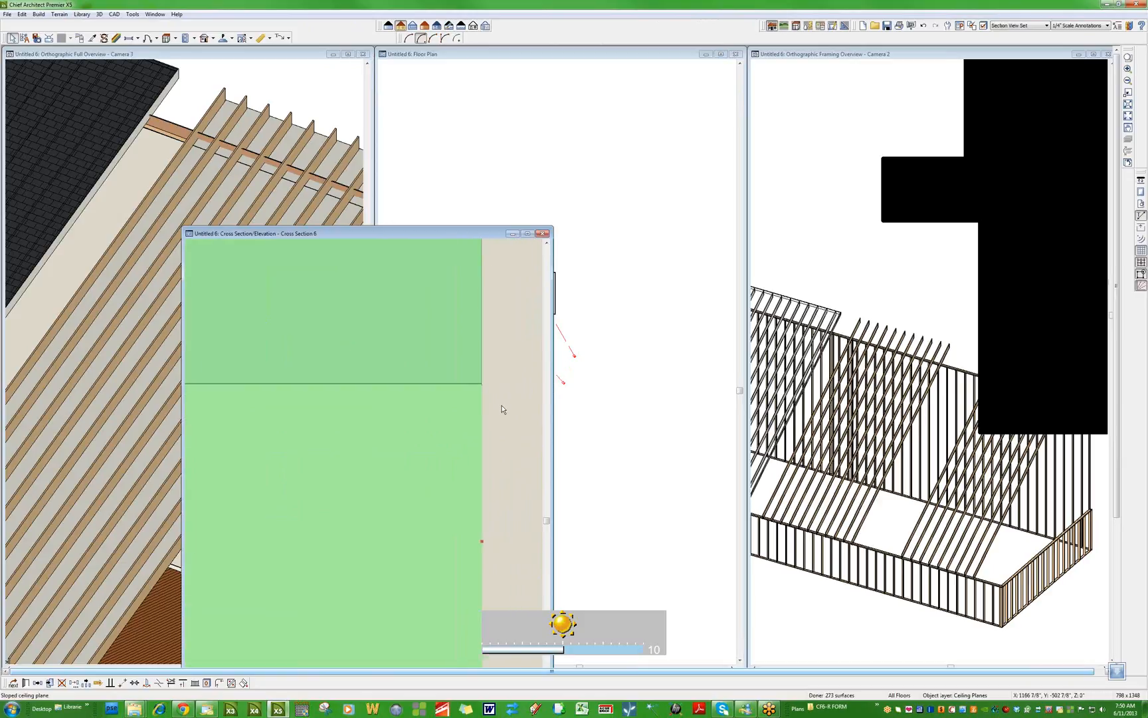
scroll(380, 426, "up", 5)
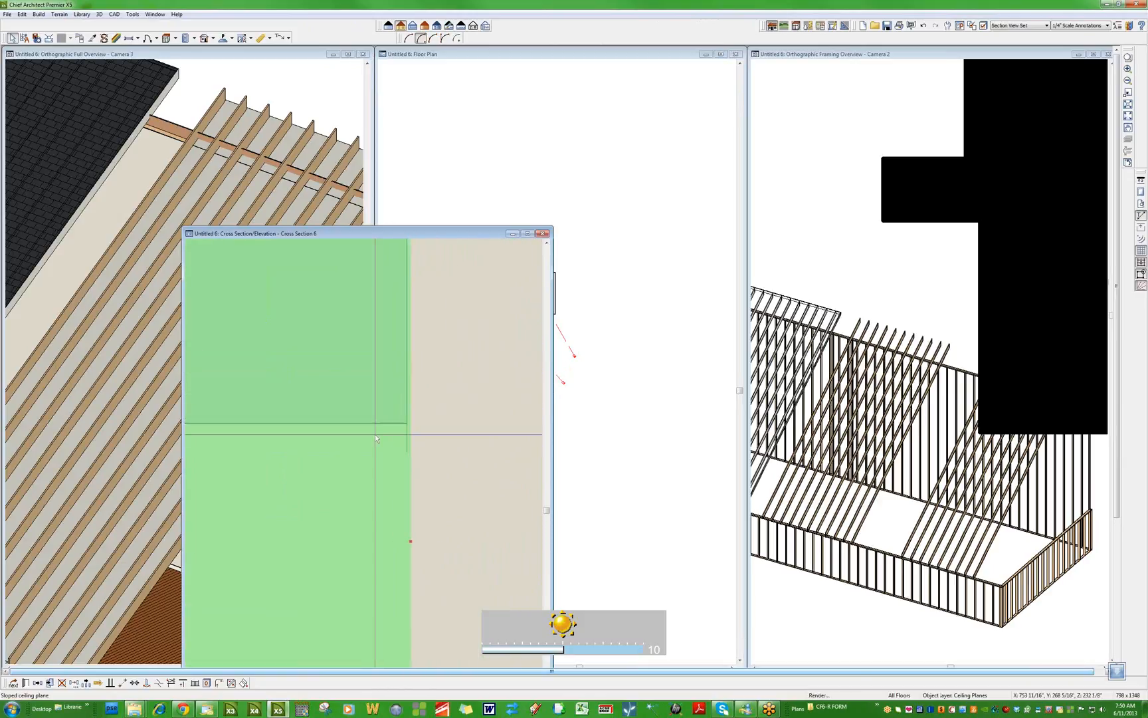
key("Escape")
scroll(382, 453, "up", 3)
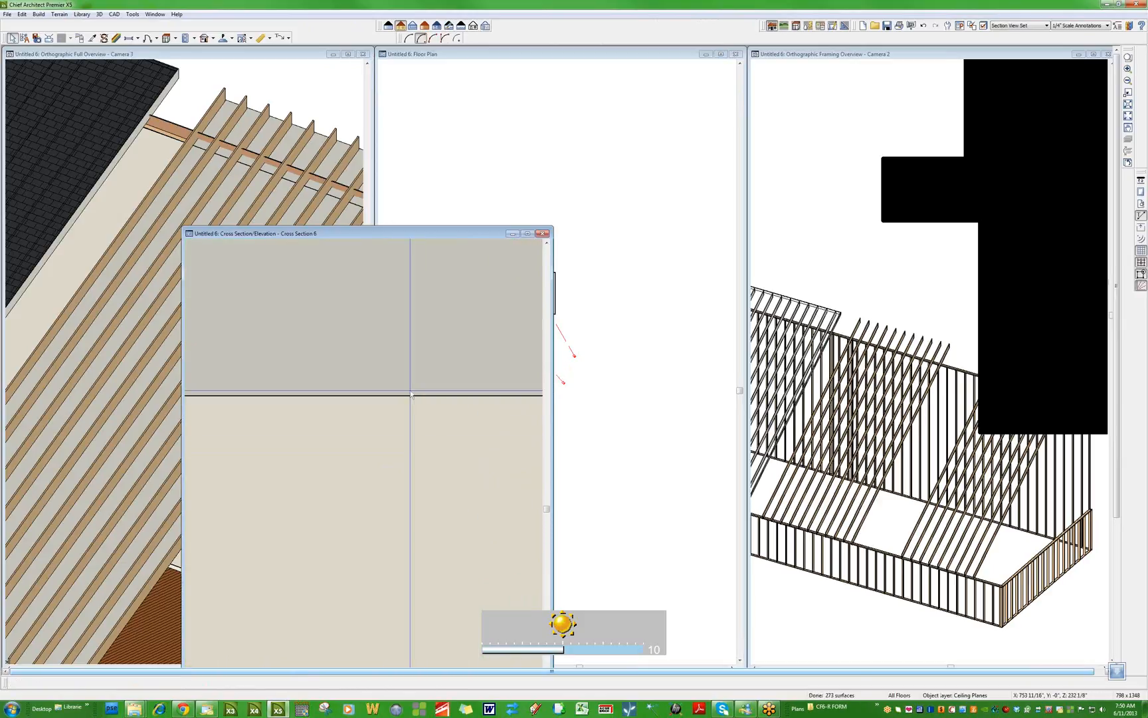
Select the middle sloped ceiling plane in the floor plan and check the ceiling thickness in its specification
left_click(428, 358)
left_click(576, 349)
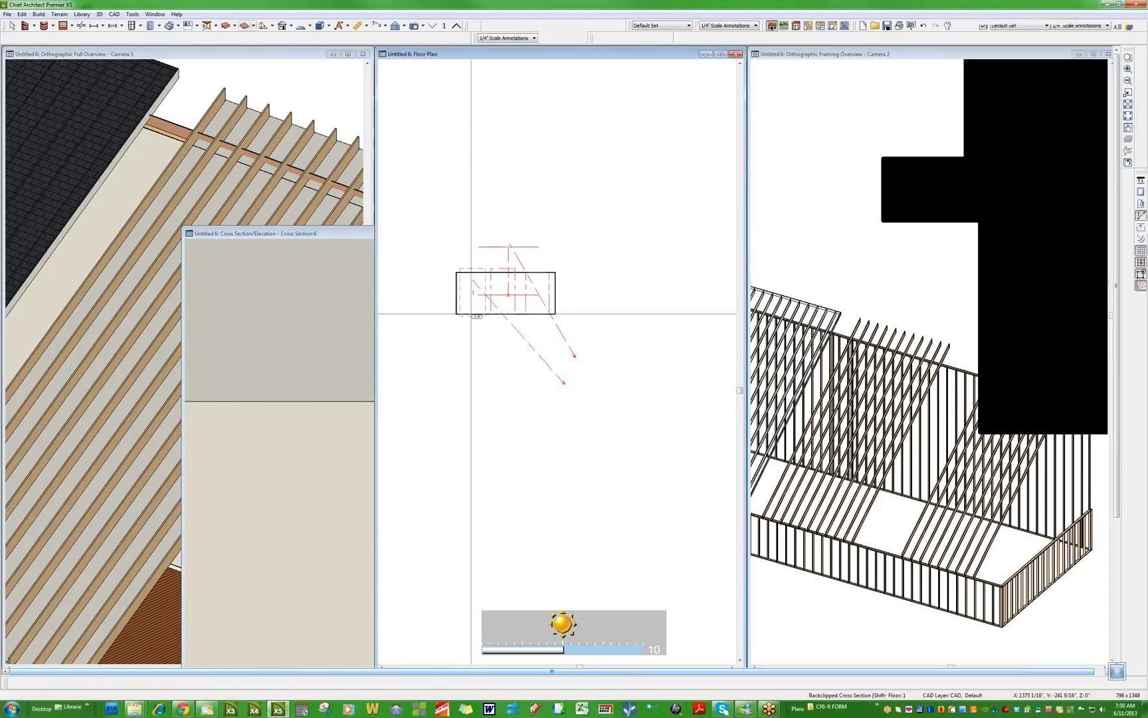
scroll(471, 315, "down", 1)
scroll(480, 284, "up", 1)
left_click(550, 287)
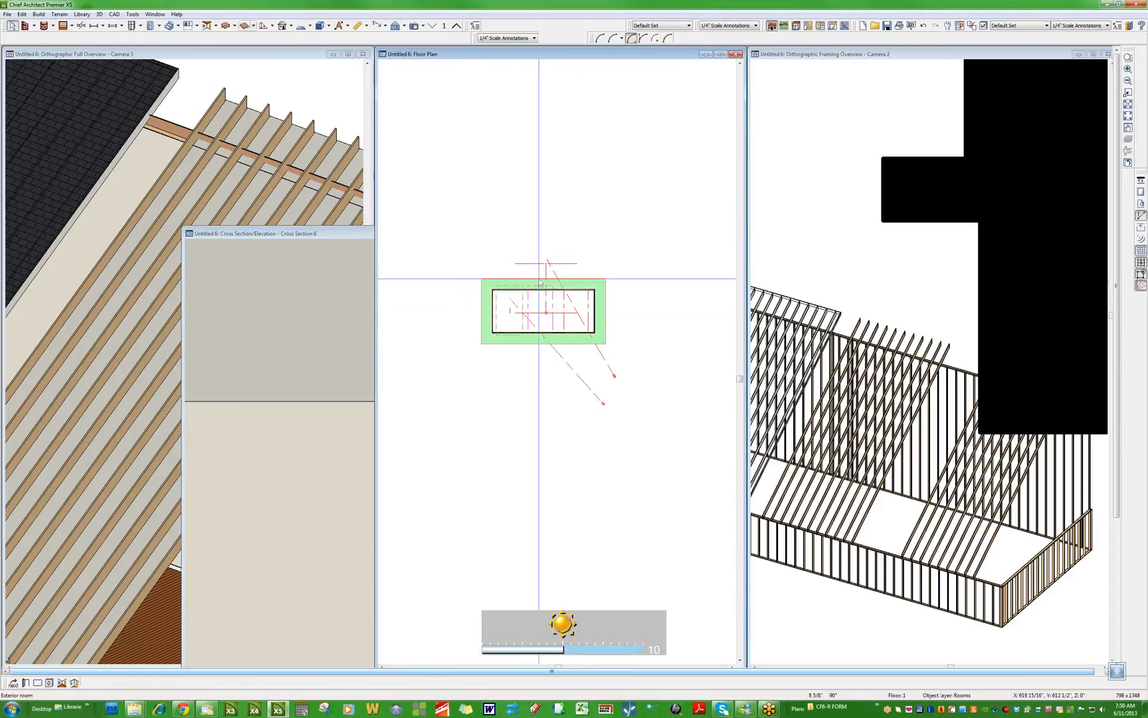
left_click(544, 288)
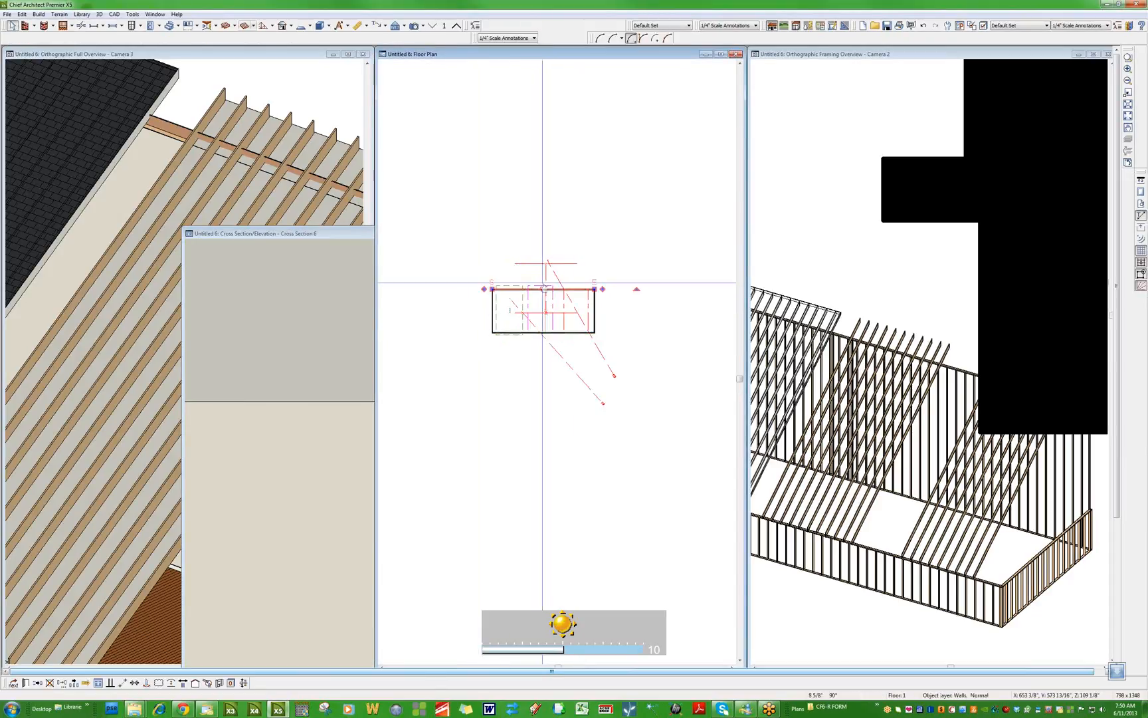
key("Tab")
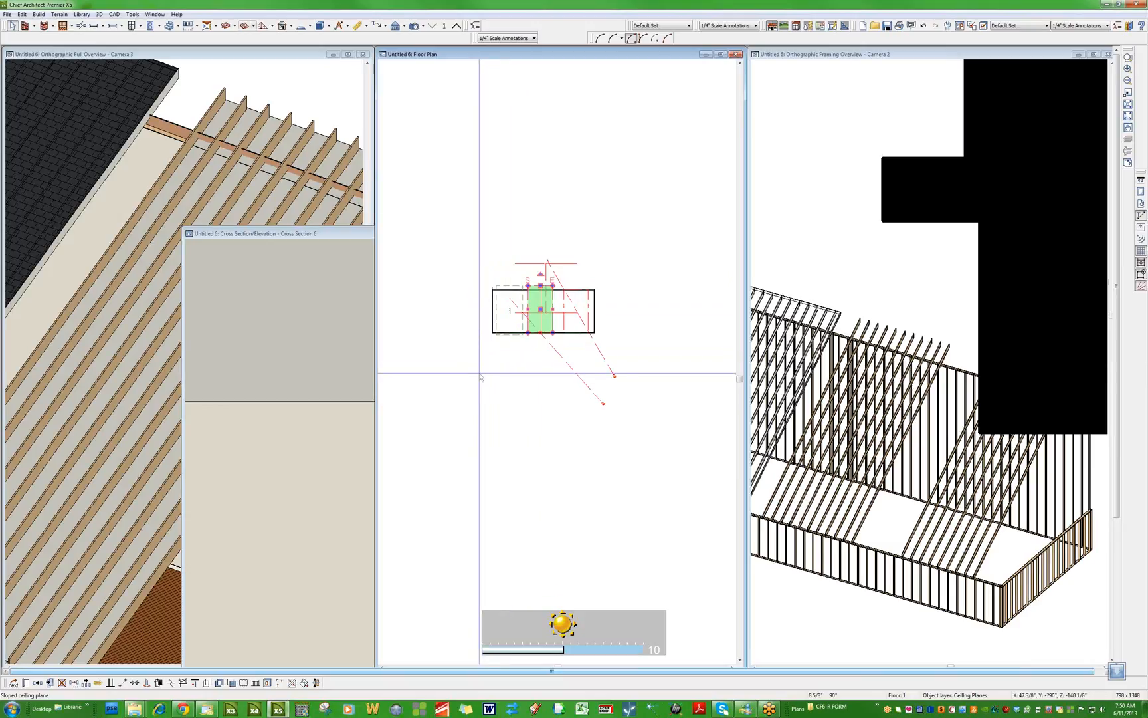
key("ctrl+e")
left_click_drag(213, 104, 158, 86)
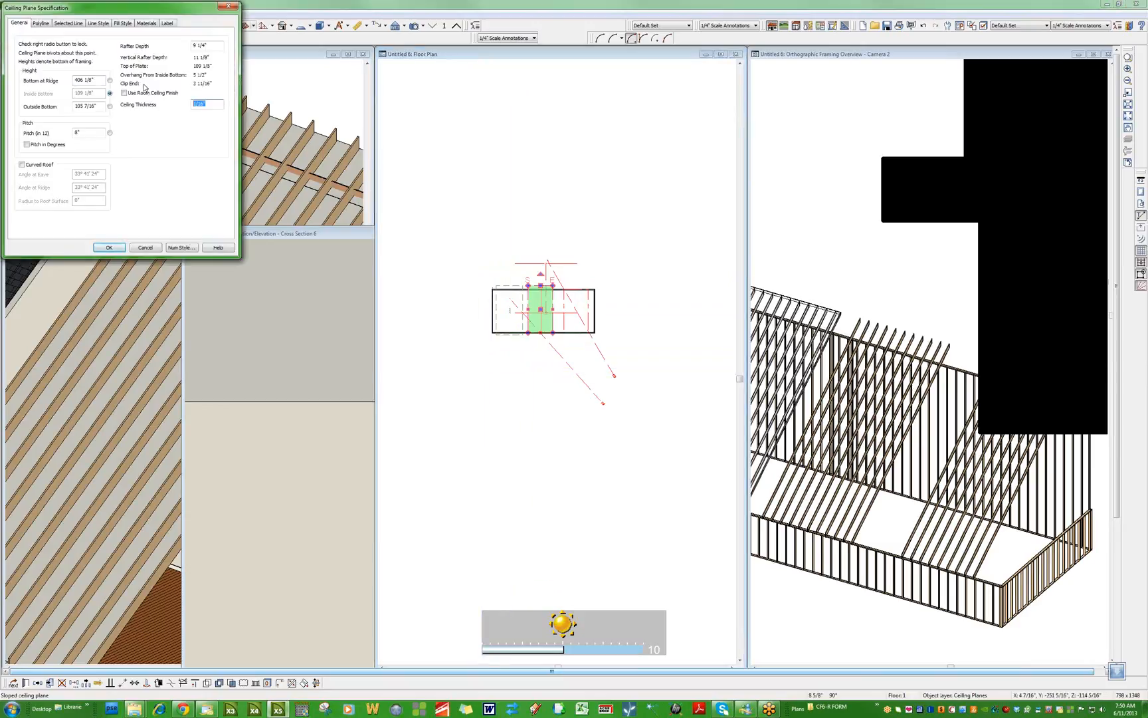
key("Return")
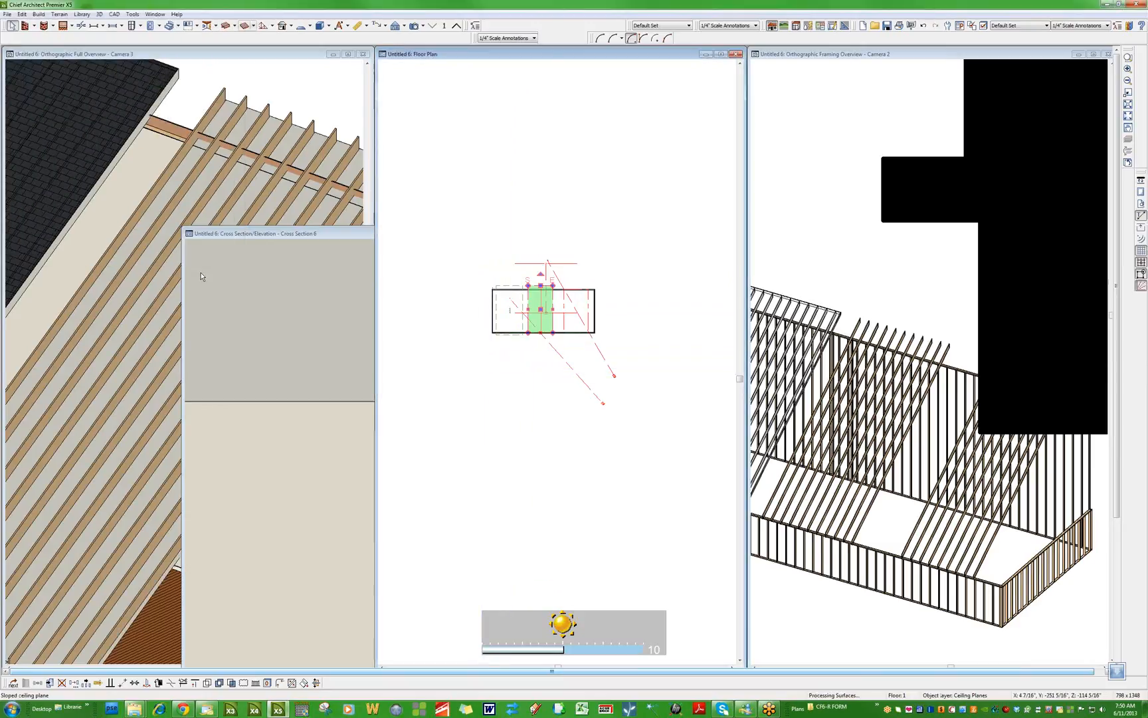
Inspect the rafters above the ceiling plane and their ends at the low siding wall in the 3D overview
left_click(114, 304)
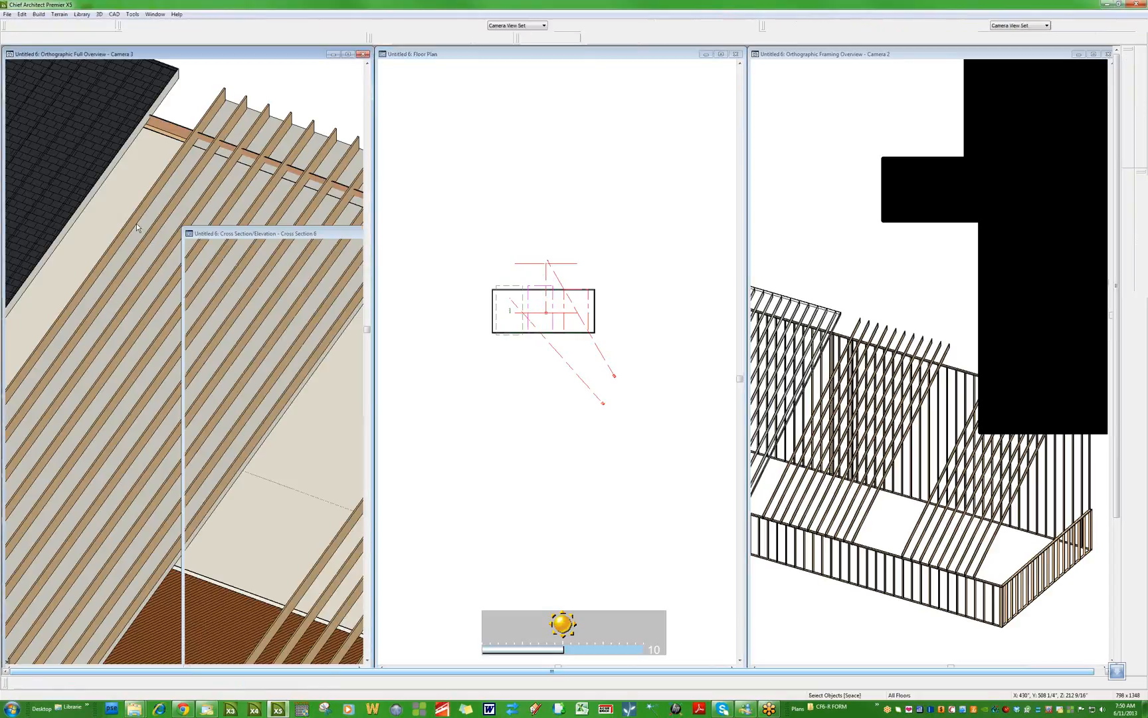
left_click(147, 339)
middle_click_drag(146, 336, 139, 262)
scroll(138, 261, "up", 6)
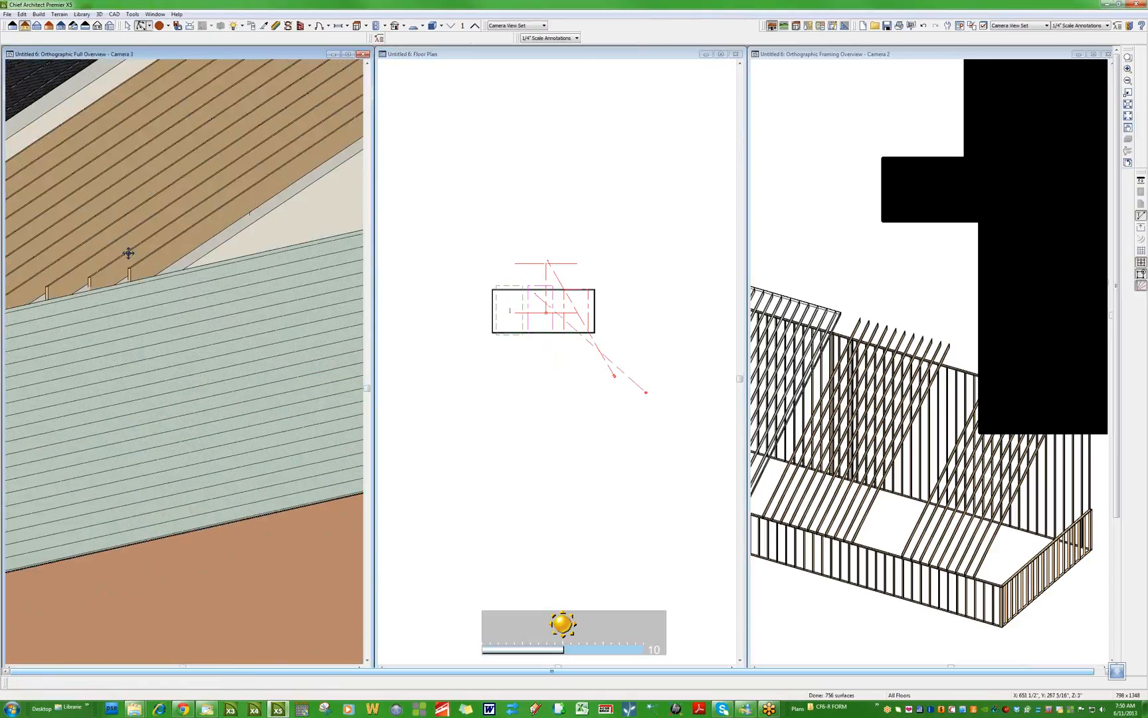
scroll(136, 260, "up", 3)
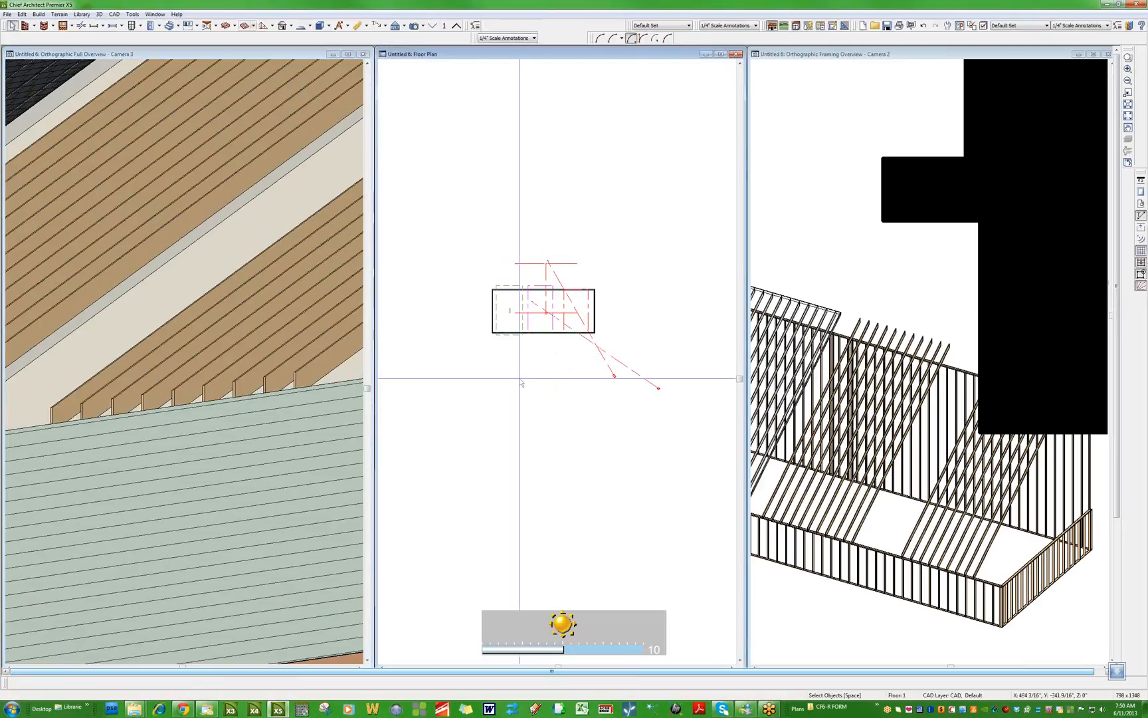
Cut a cross section through the building from the floor plan, view the roof slope in profile, and close the view
key("shift+4")
left_click(542, 324)
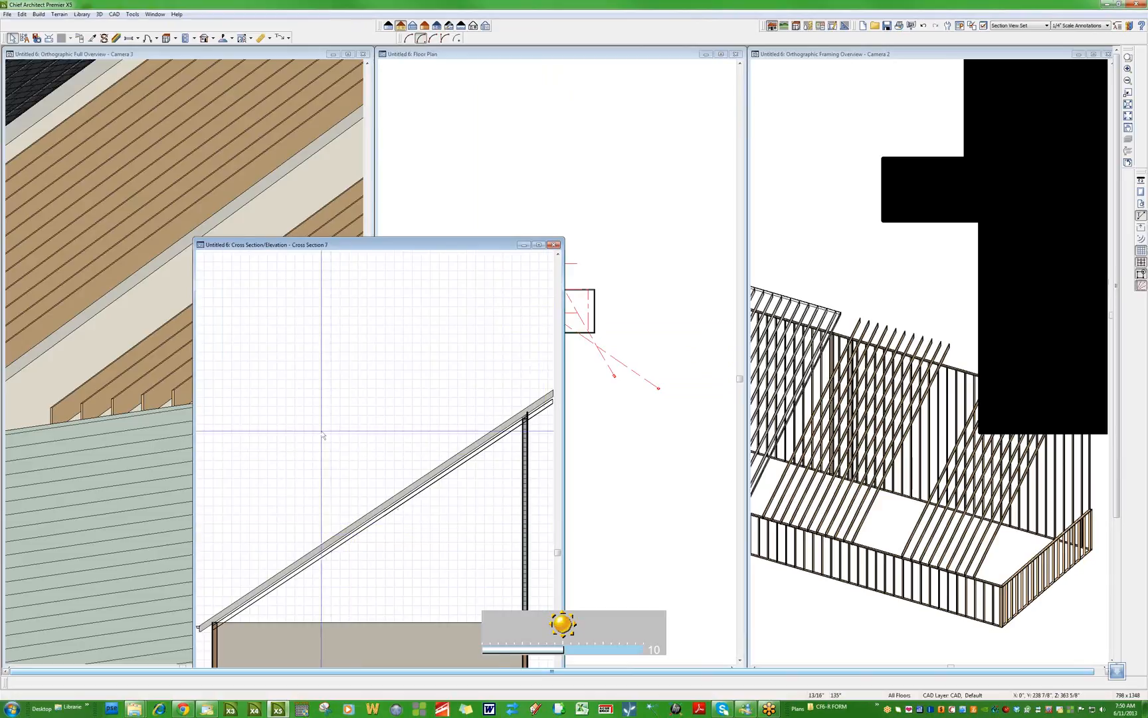
key("ctrl+F4")
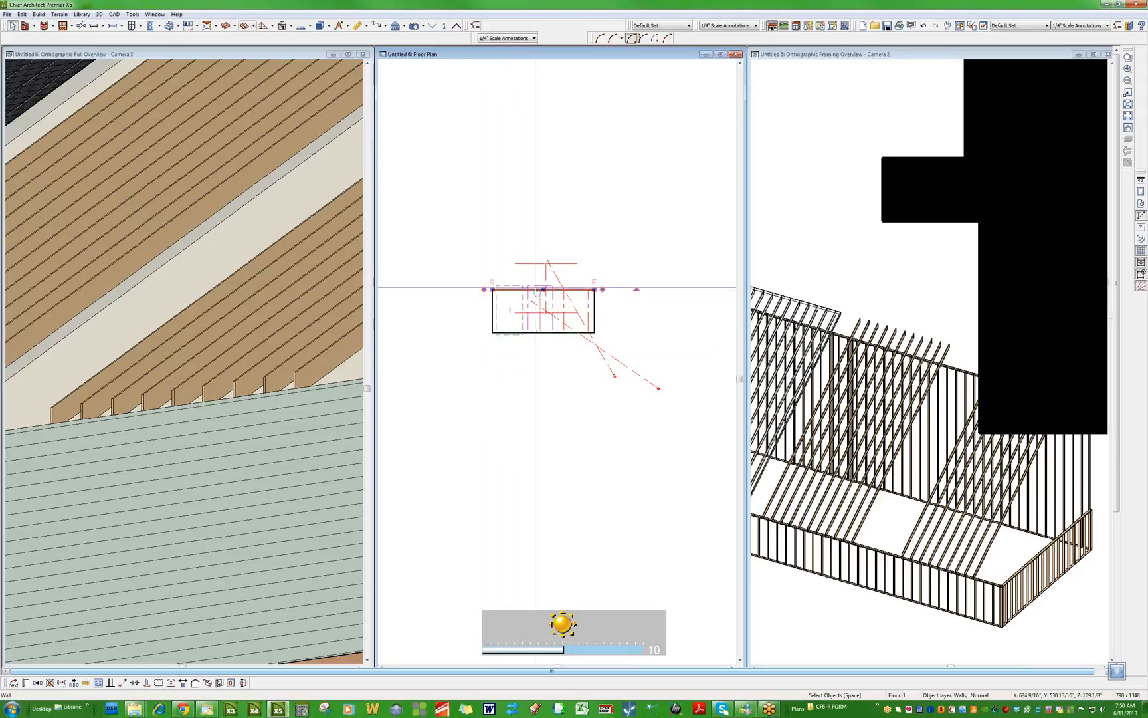
Compare the three roof sections in the 3D overview and examine the sloped rafters at the end opposite the shingled roof
left_click(303, 372)
left_click_drag(304, 372, 246, 419)
scroll(246, 419, "down", 2)
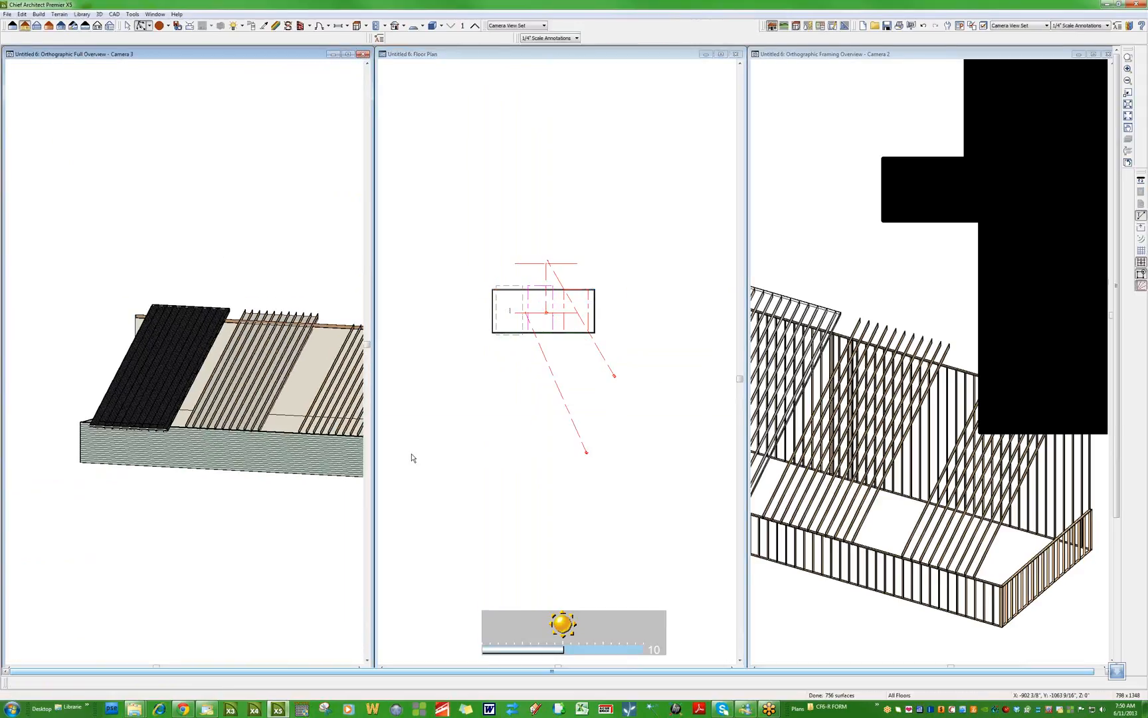
left_click(411, 455)
scroll(395, 450, "down", 2)
left_click(183, 451)
scroll(182, 450, "up", 5)
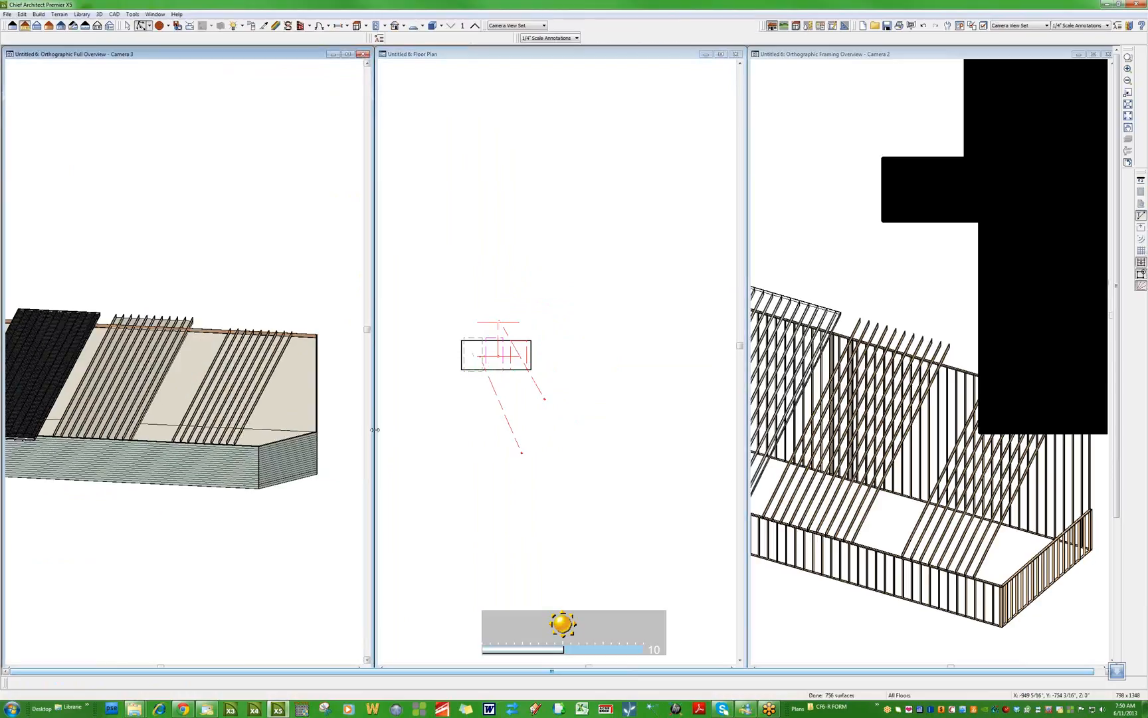
left_click(215, 314)
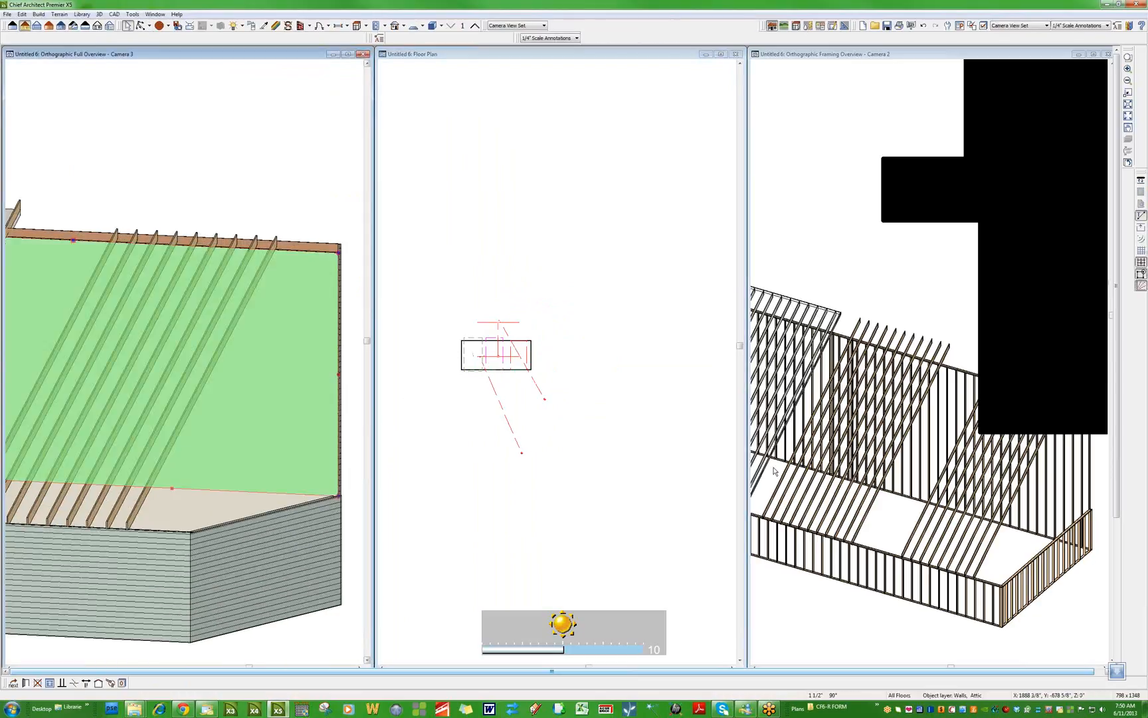
Review the polyline, selected line, line style and fill settings of the truss base at the building's end, leaving them unchanged
left_click(667, 415)
scroll(521, 364, "up", 4)
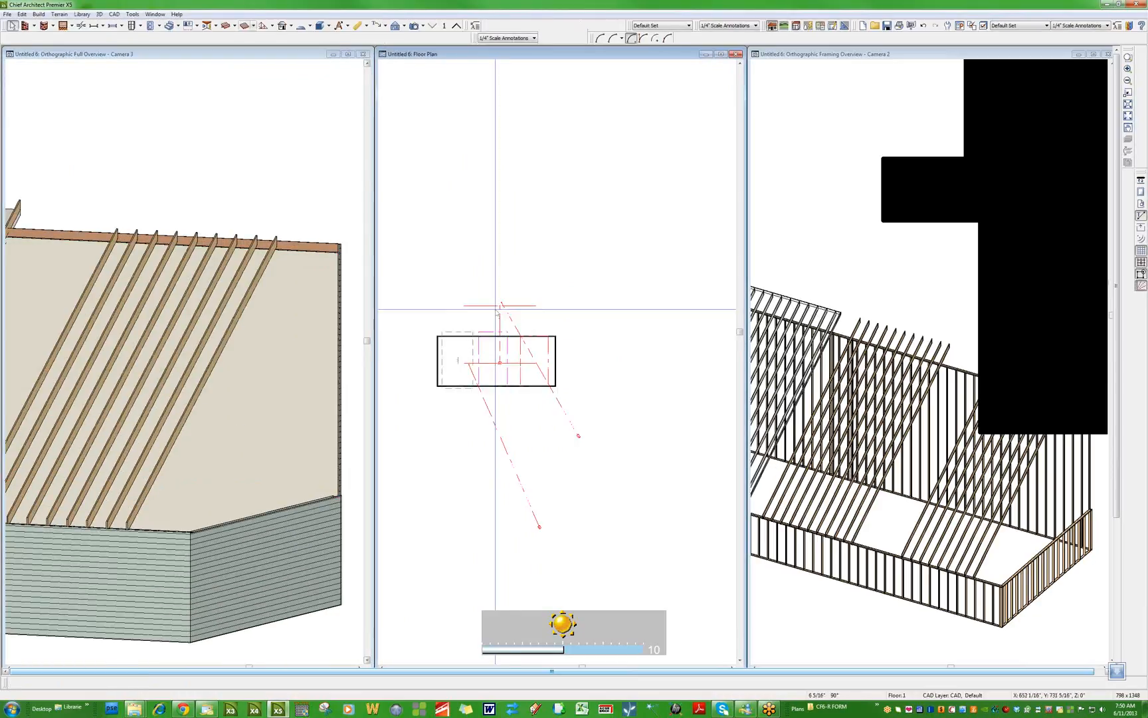
left_click(545, 408)
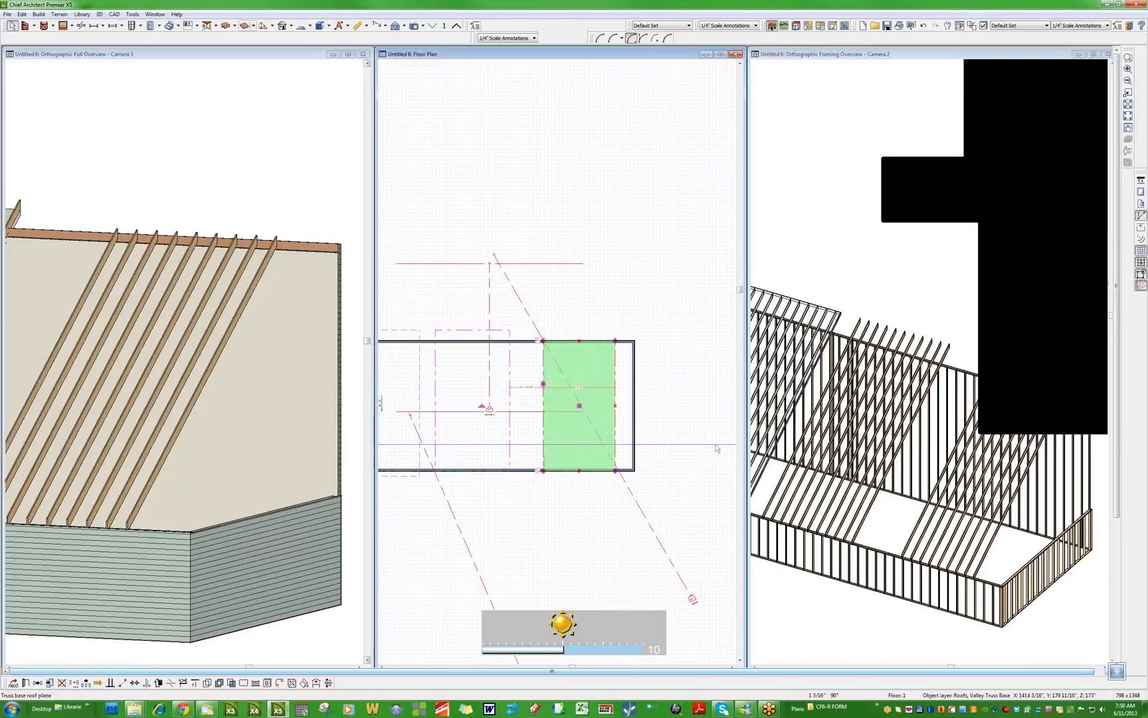
left_click(642, 272)
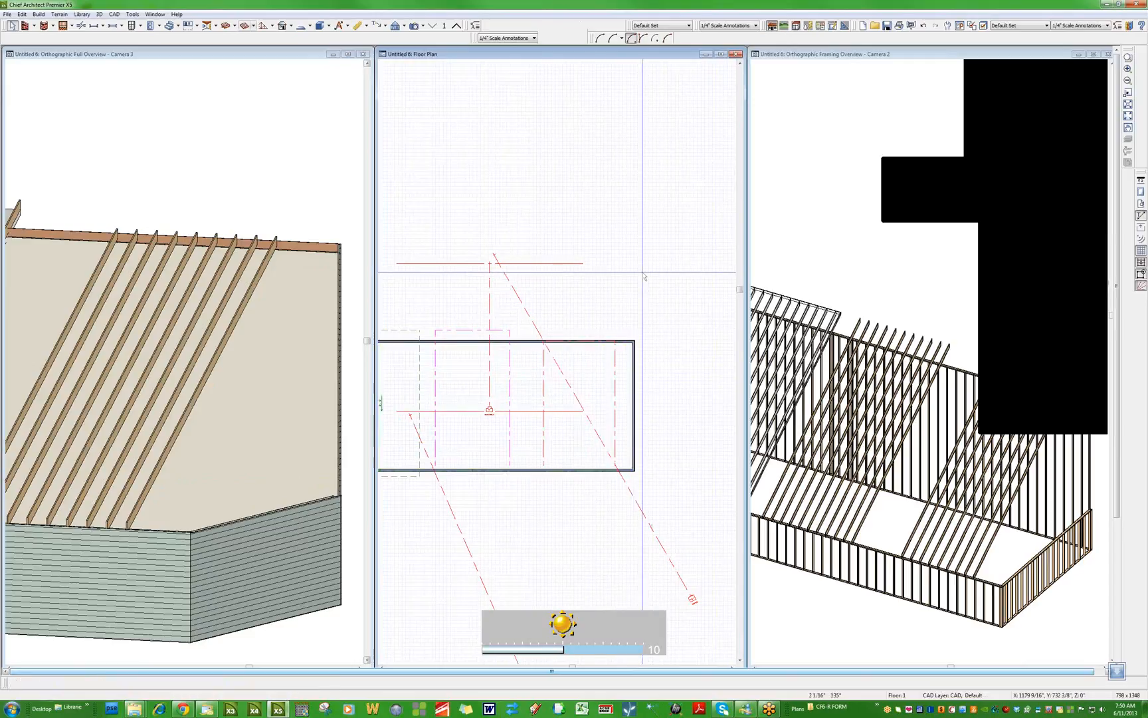
left_click(613, 385)
double_click(615, 366)
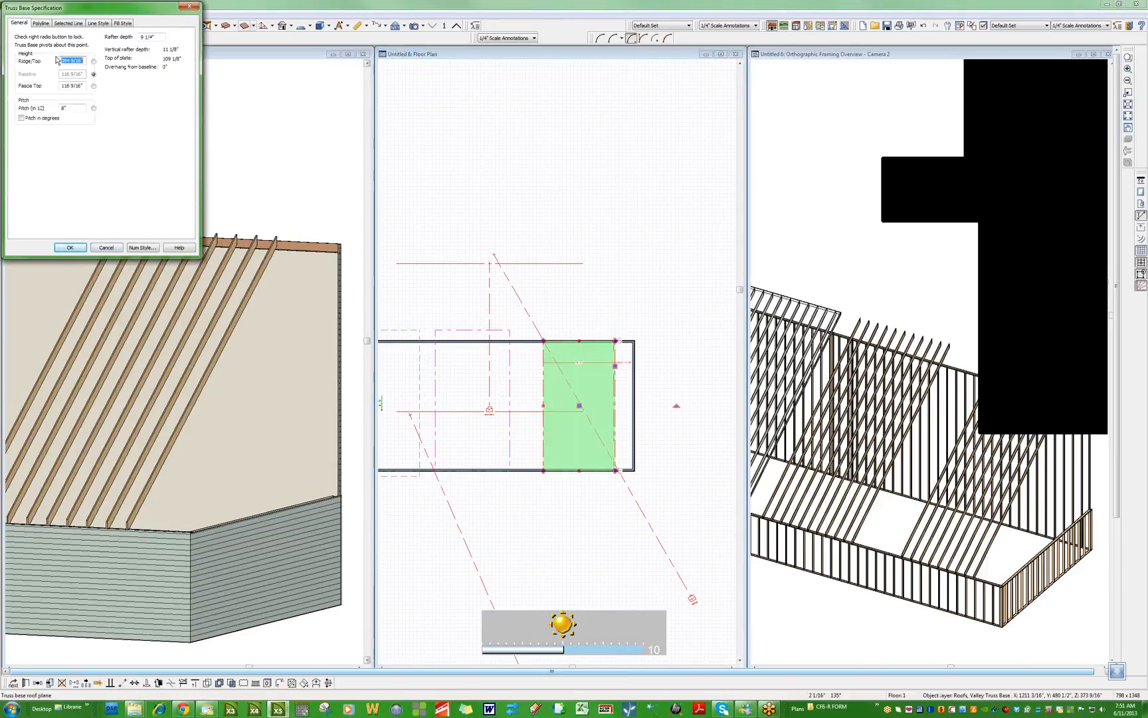
left_click(41, 23)
left_click(62, 28)
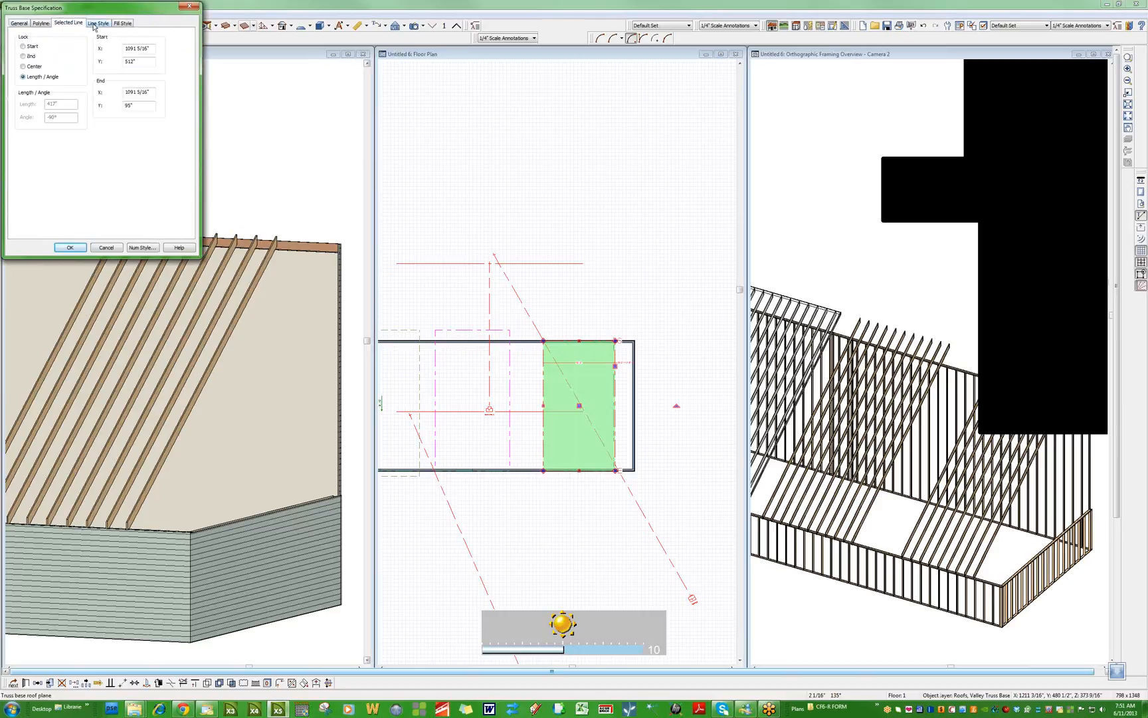
left_click(94, 24)
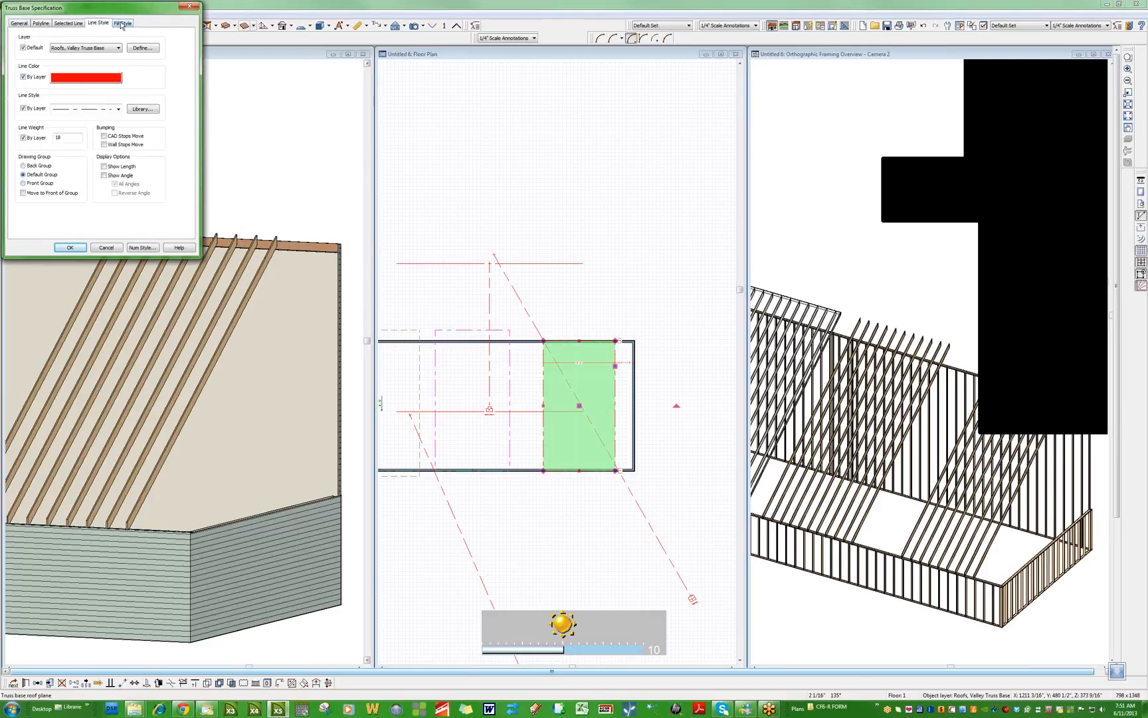
left_click(122, 24)
left_click(106, 248)
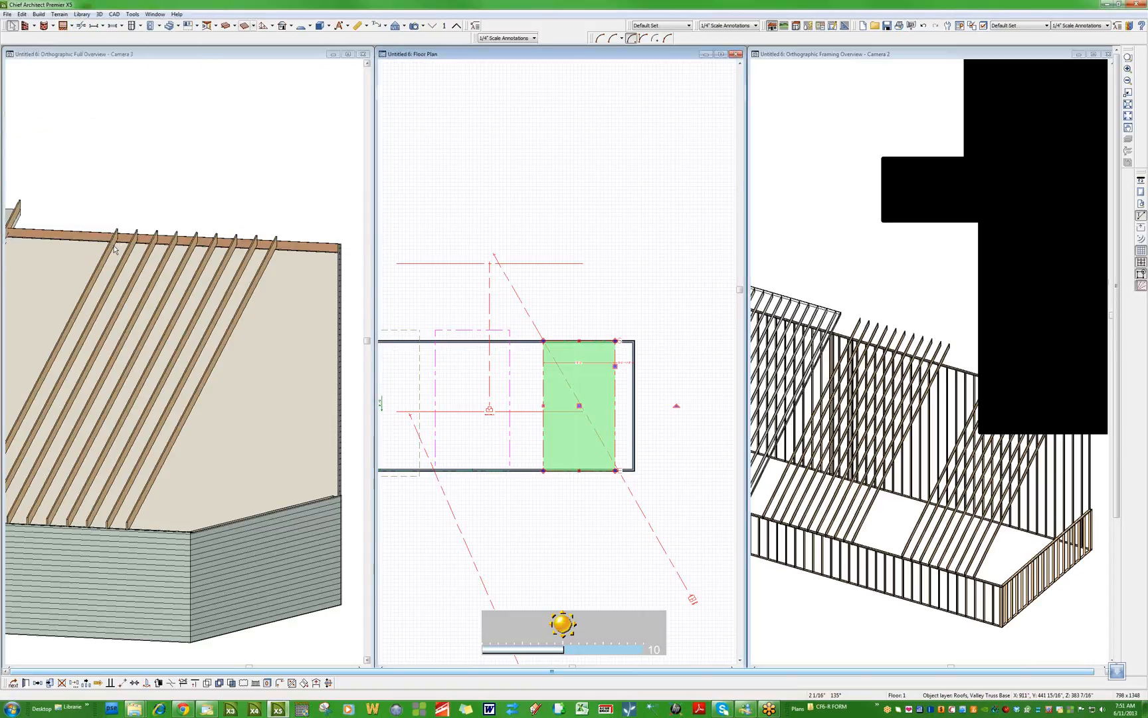
Set the truss base's pitch to 0 in 12 and inspect its flat framing in the 3D overview
double_click(600, 426)
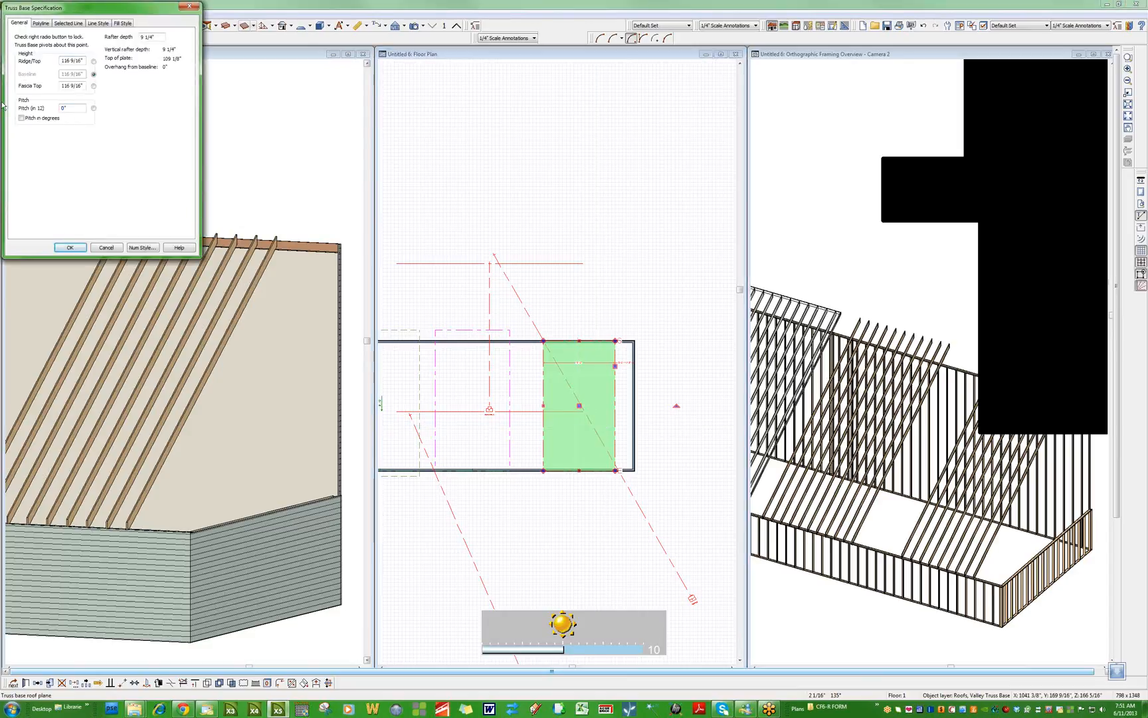
key("Return")
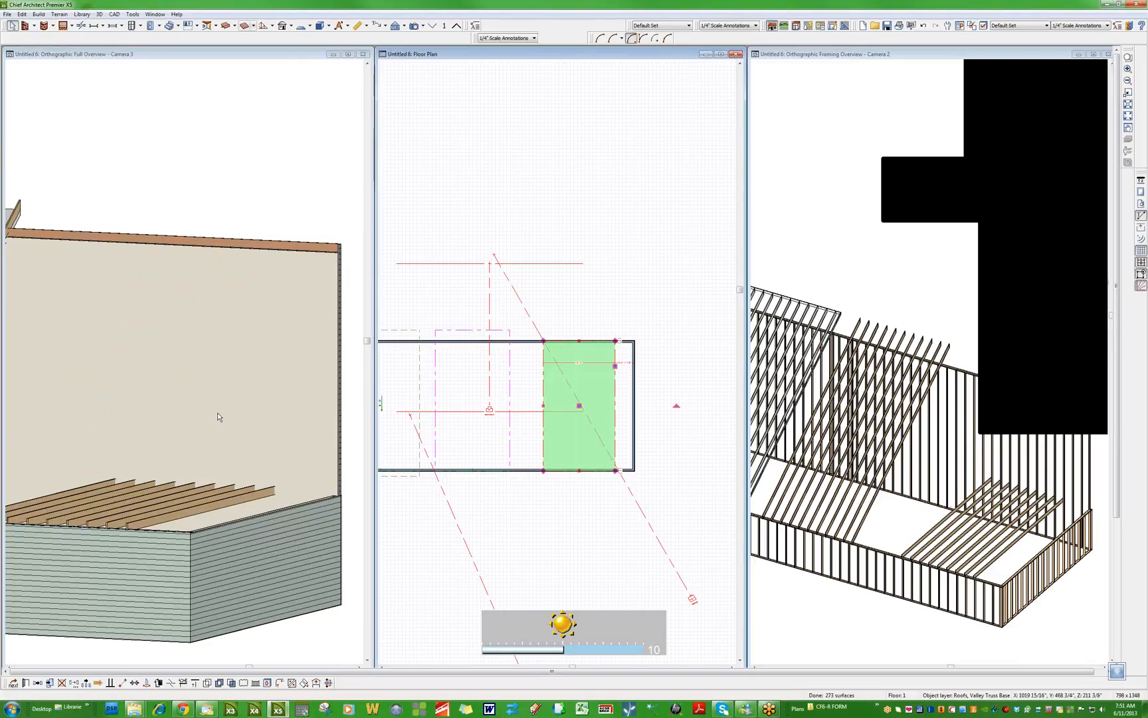
left_click(274, 407)
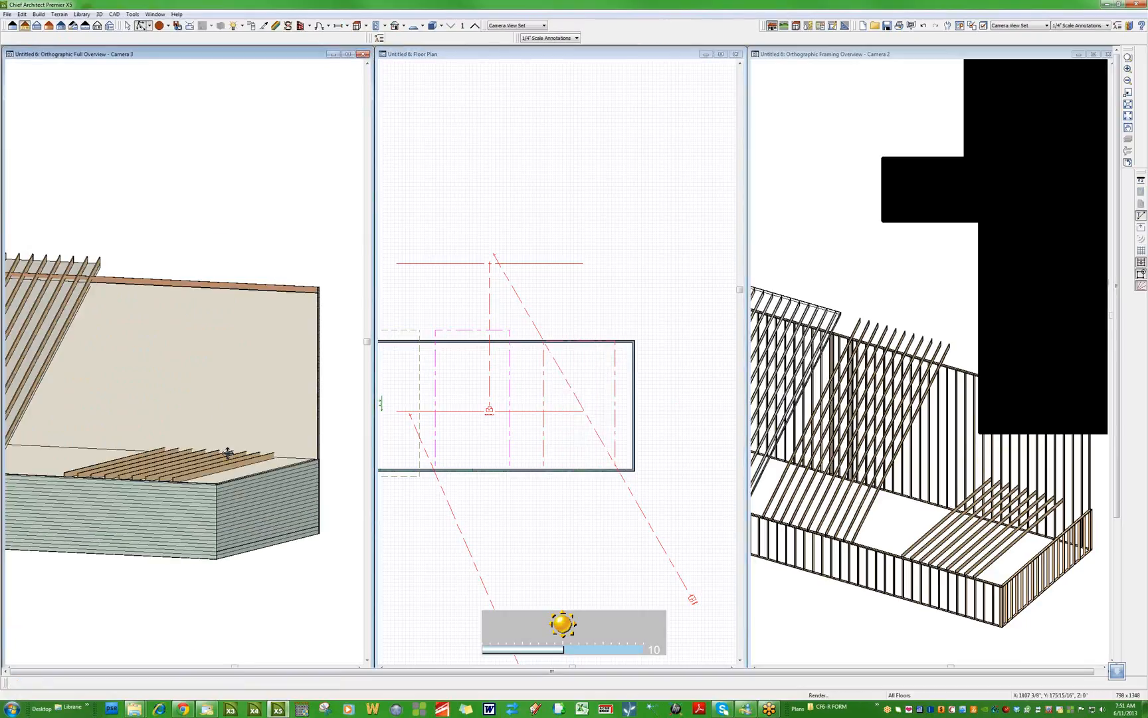
scroll(228, 452, "up", 2)
scroll(225, 469, "up", 3)
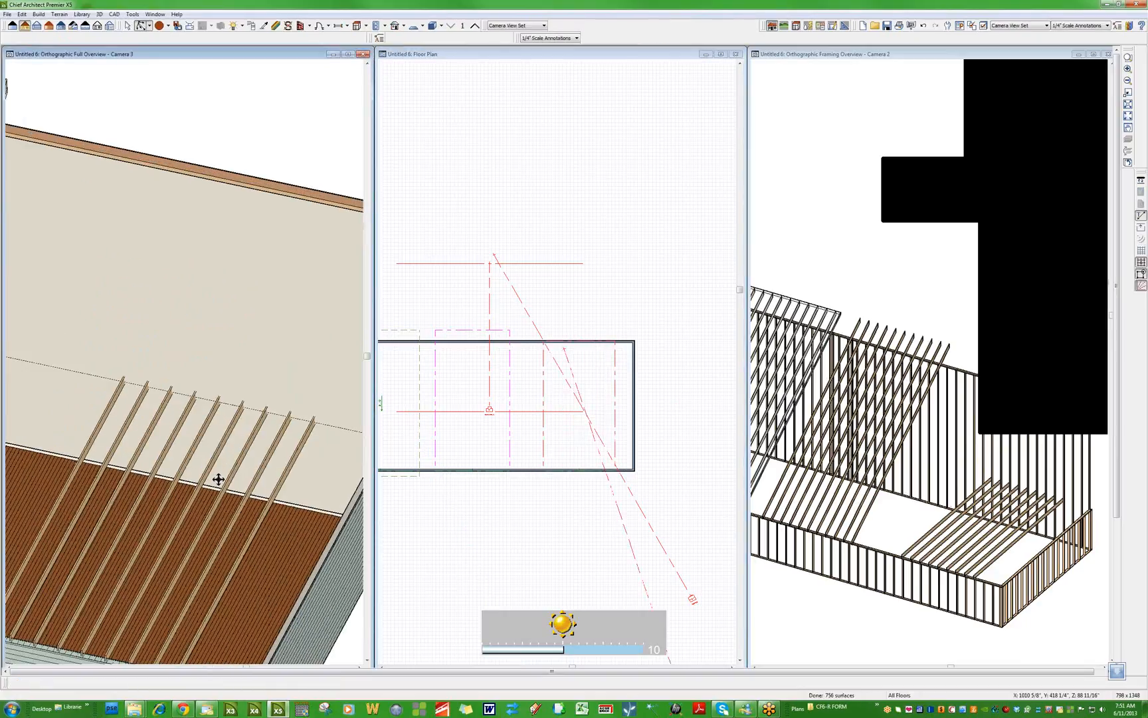
scroll(240, 369, "down", 5)
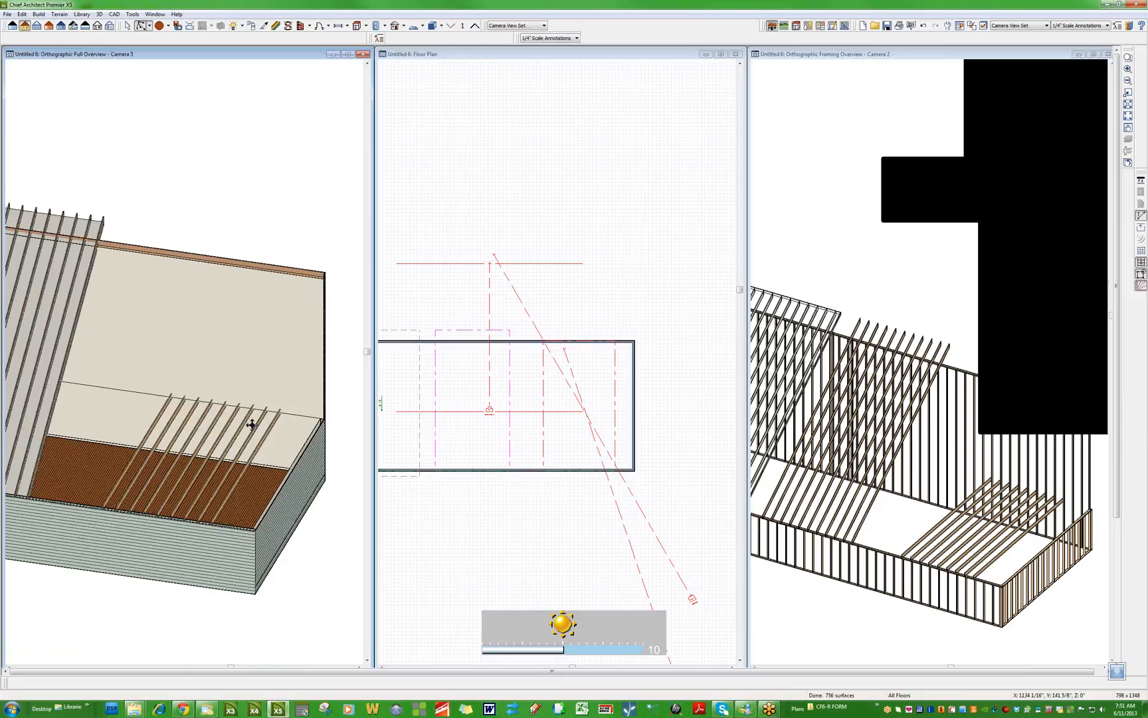
left_click_drag(252, 425, 225, 418)
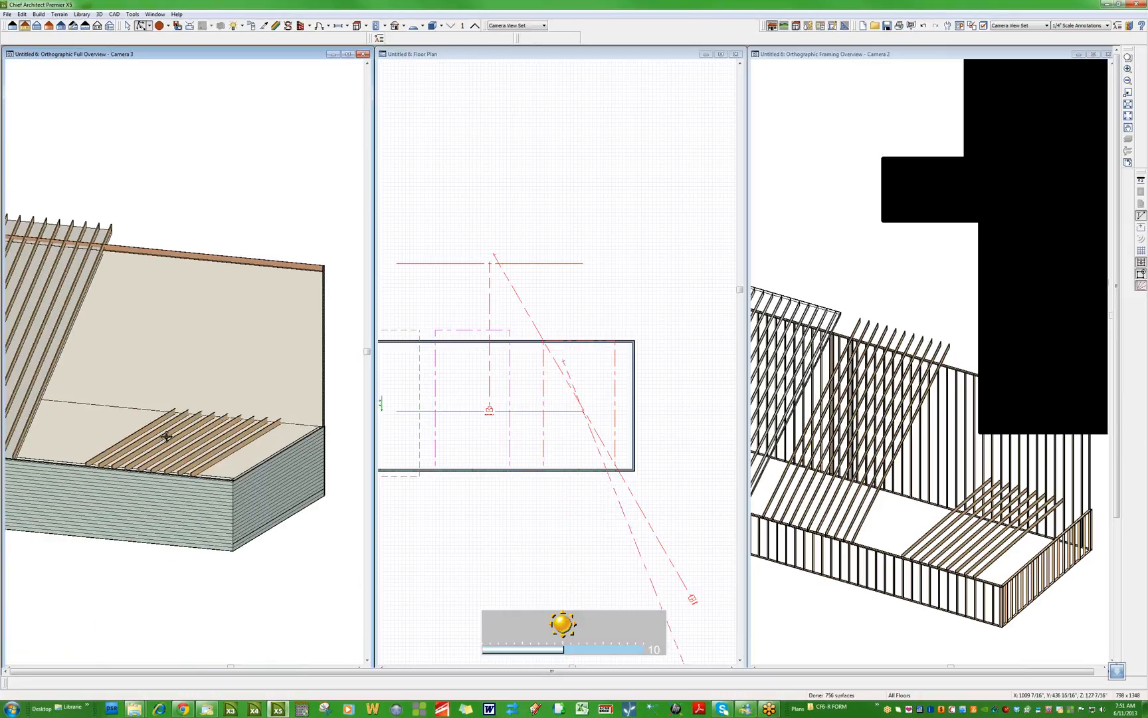
left_click(471, 221)
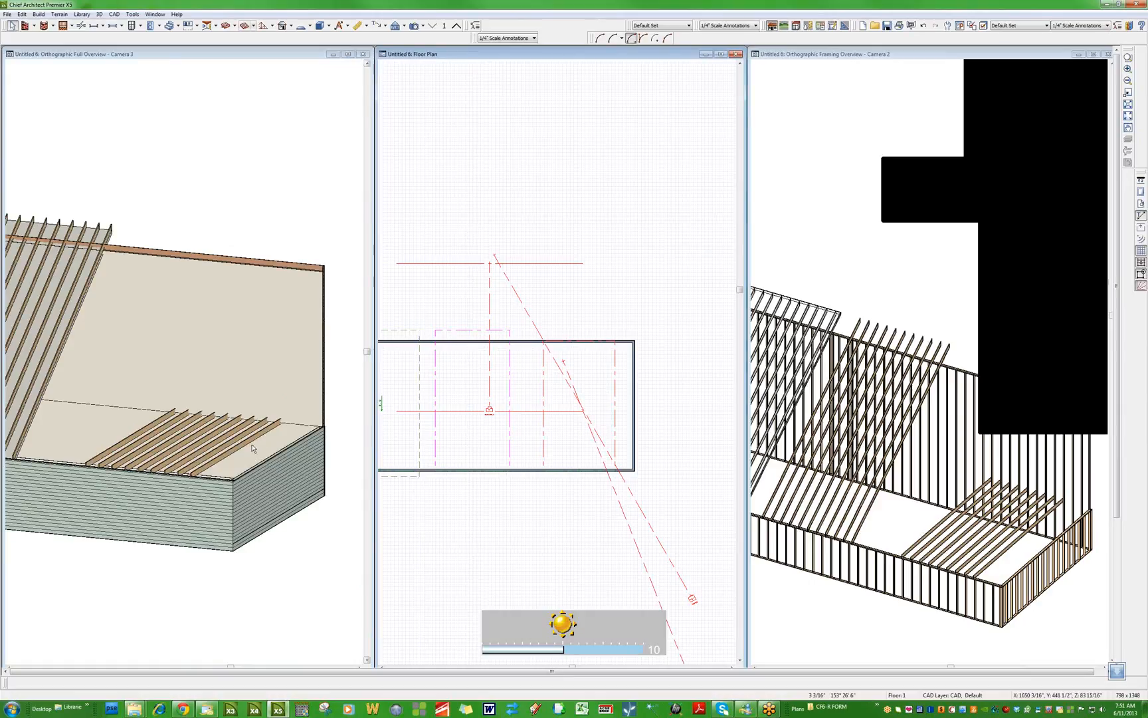
Select one of the flat truss base rafters in the 3D overview to examine it up close, and clear the selection
left_click(197, 434)
scroll(197, 438, "up", 3)
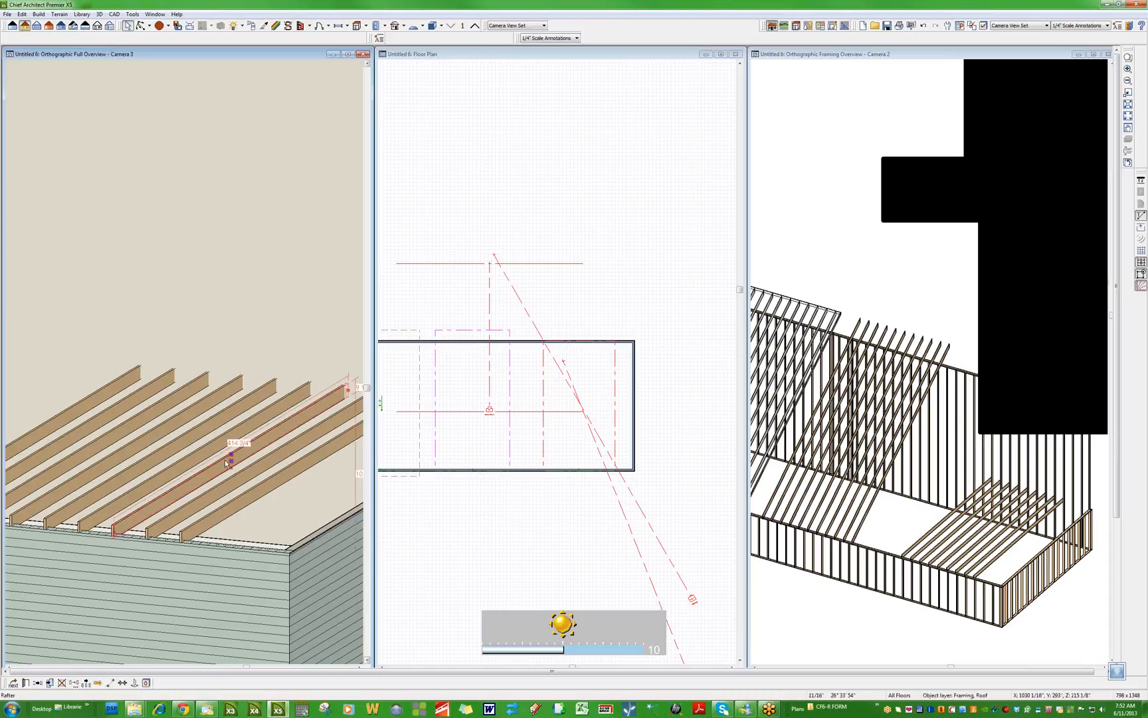
left_click(574, 182)
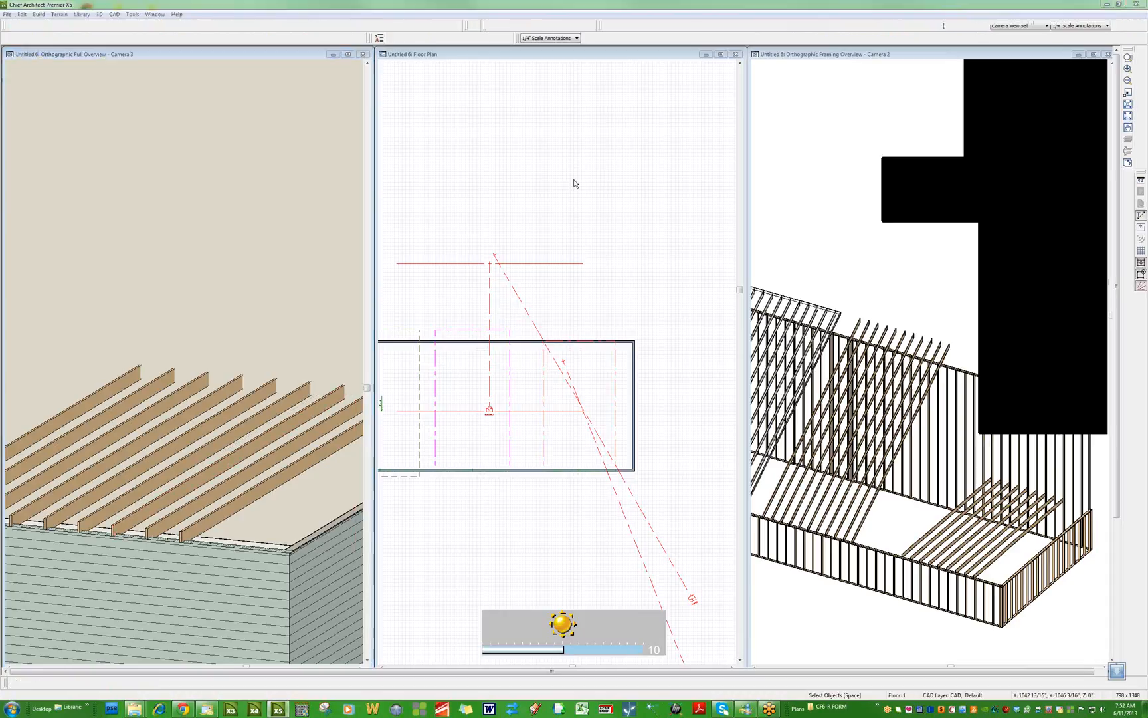